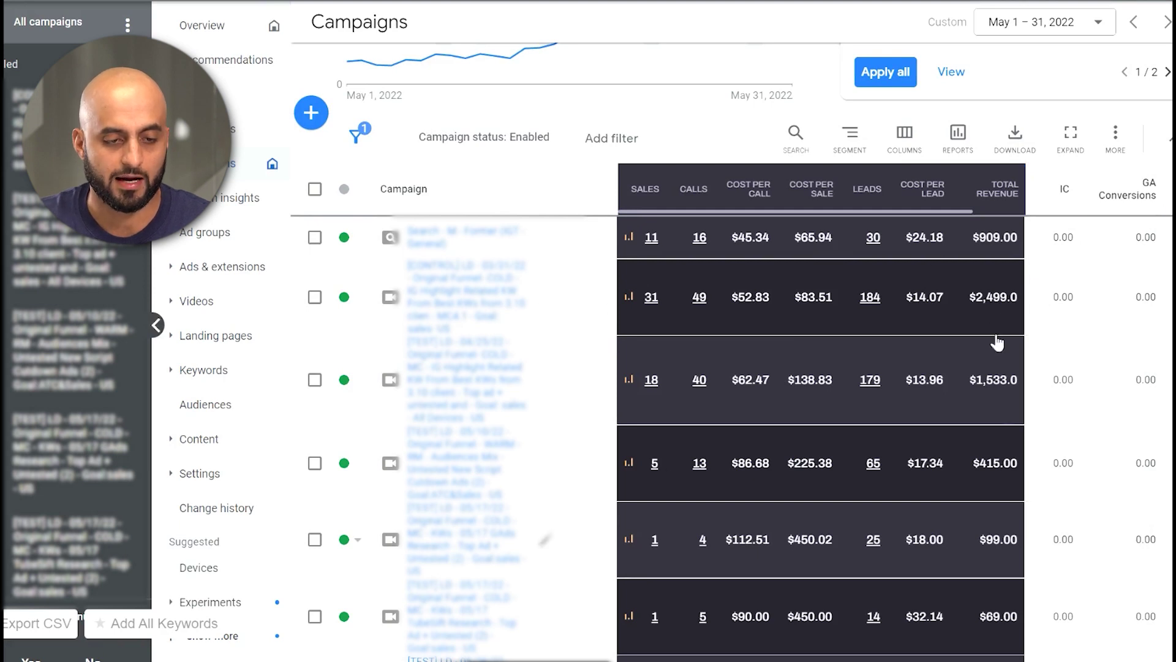
{"action": "scroll", "coordinate": [981, 186], "scroll_direction": "down", "scroll_amount": 2}
{"action": "scroll", "coordinate": [916, 233], "scroll_direction": "down", "scroll_amount": 8}
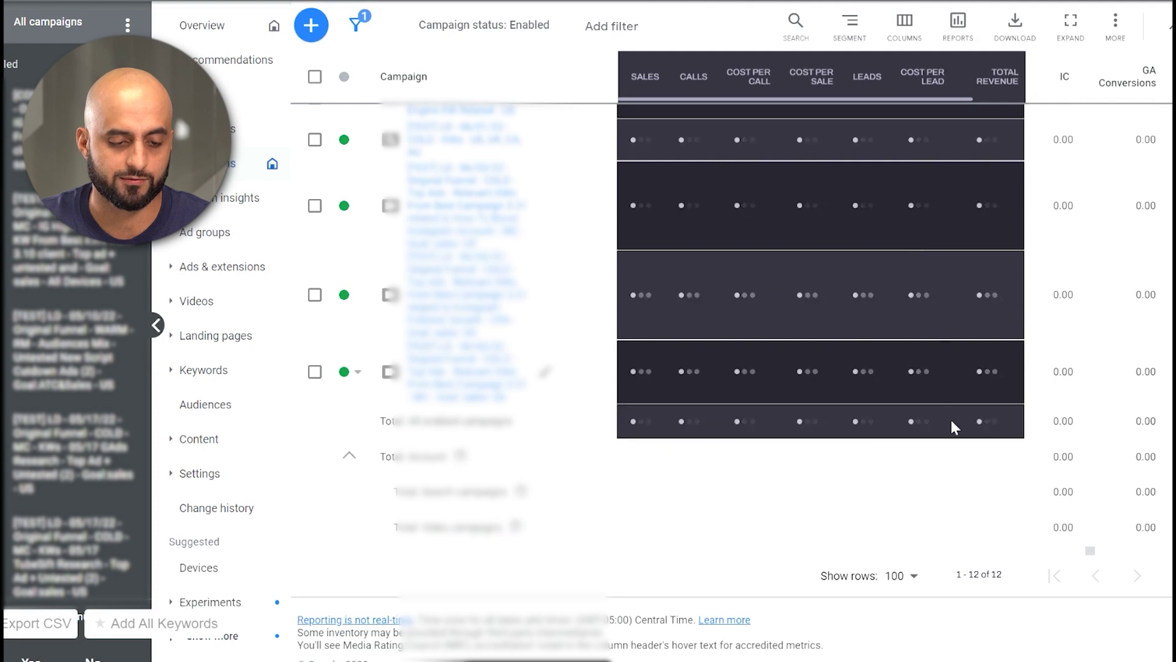
{"action": "double_click", "coordinate": [913, 421]}
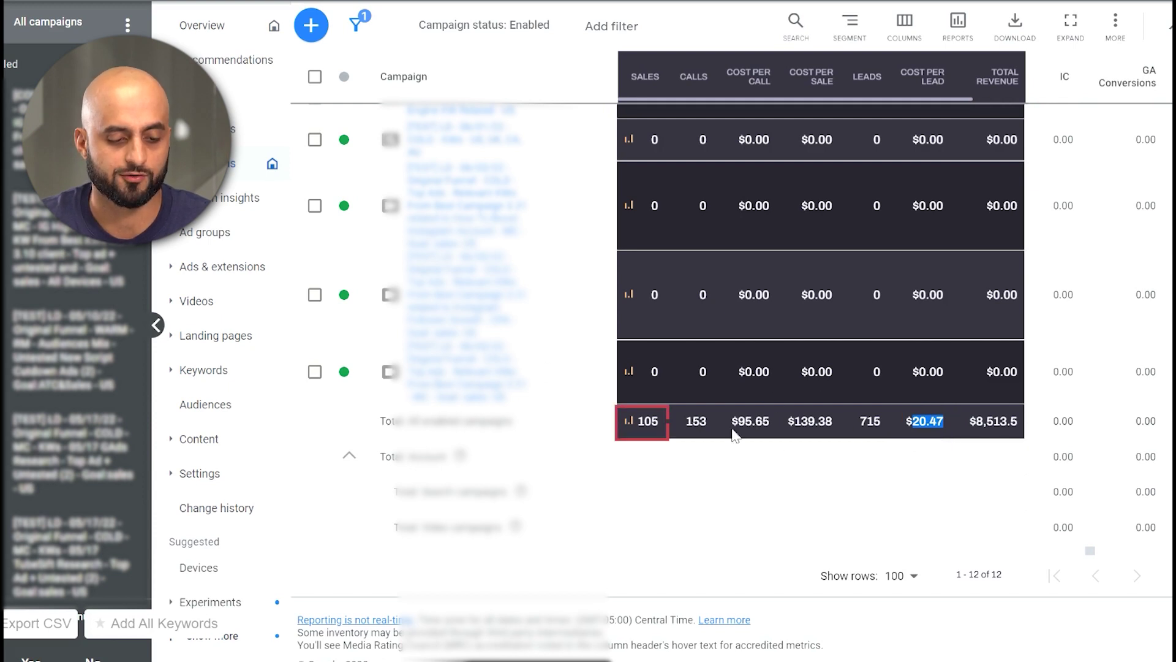
{"action": "scroll", "coordinate": [754, 419], "scroll_direction": "up", "scroll_amount": 2}
{"action": "scroll", "coordinate": [754, 420], "scroll_direction": "up", "scroll_amount": 5}
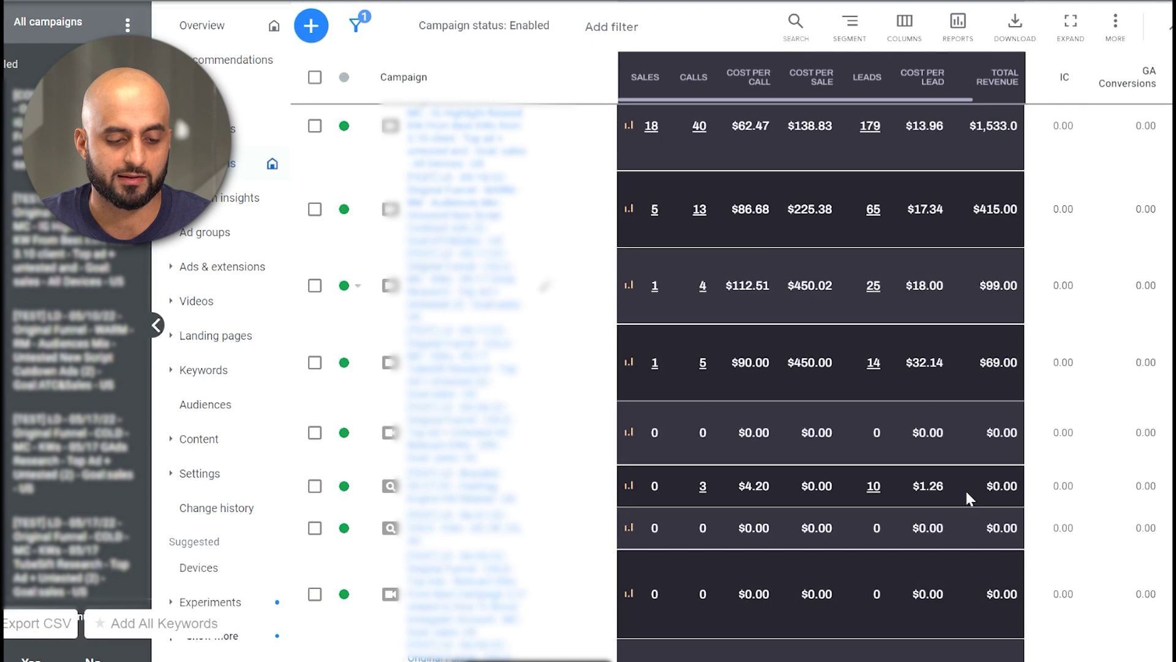
{"action": "scroll", "coordinate": [962, 488], "scroll_direction": "down", "scroll_amount": 7}
{"action": "scroll", "coordinate": [956, 490], "scroll_direction": "up", "scroll_amount": 4}
{"action": "scroll", "coordinate": [938, 406], "scroll_direction": "up", "scroll_amount": 8}
{"action": "scroll", "coordinate": [938, 376], "scroll_direction": "down", "scroll_amount": 2}
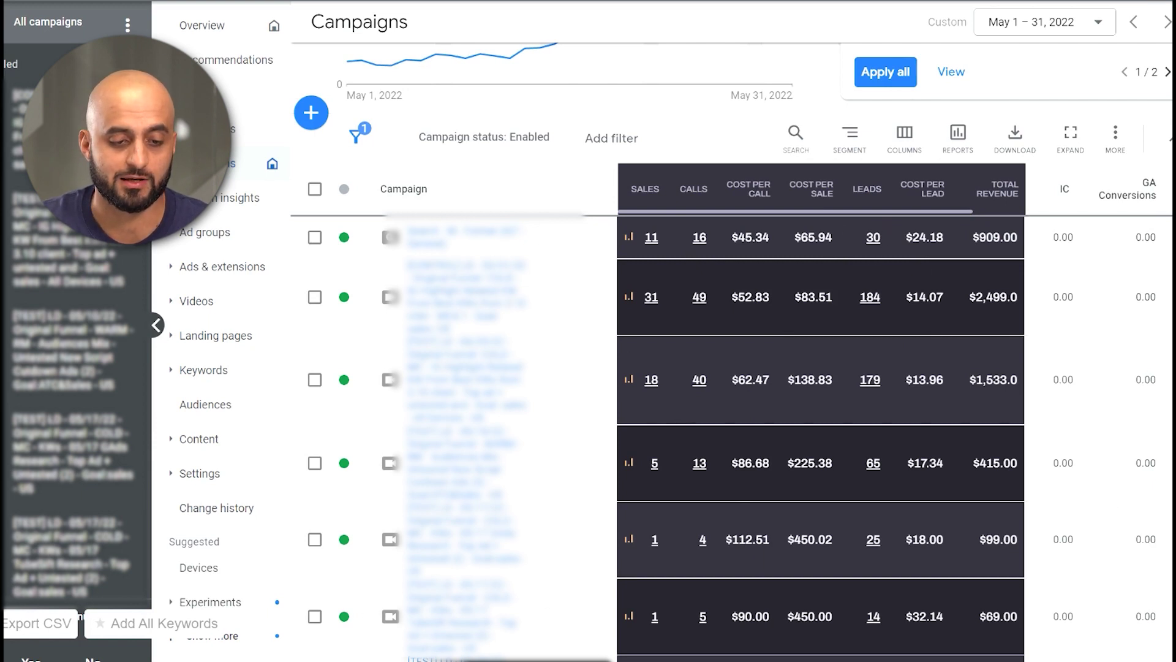
{"action": "scroll", "coordinate": [930, 429], "scroll_direction": "left", "scroll_amount": 5}
Step: Scroll to the Clicks and Impr. columns, then open one campaign's Ad groups for May 1–31, 2022
{"action": "scroll", "coordinate": [929, 428], "scroll_direction": "up", "scroll_amount": 2}
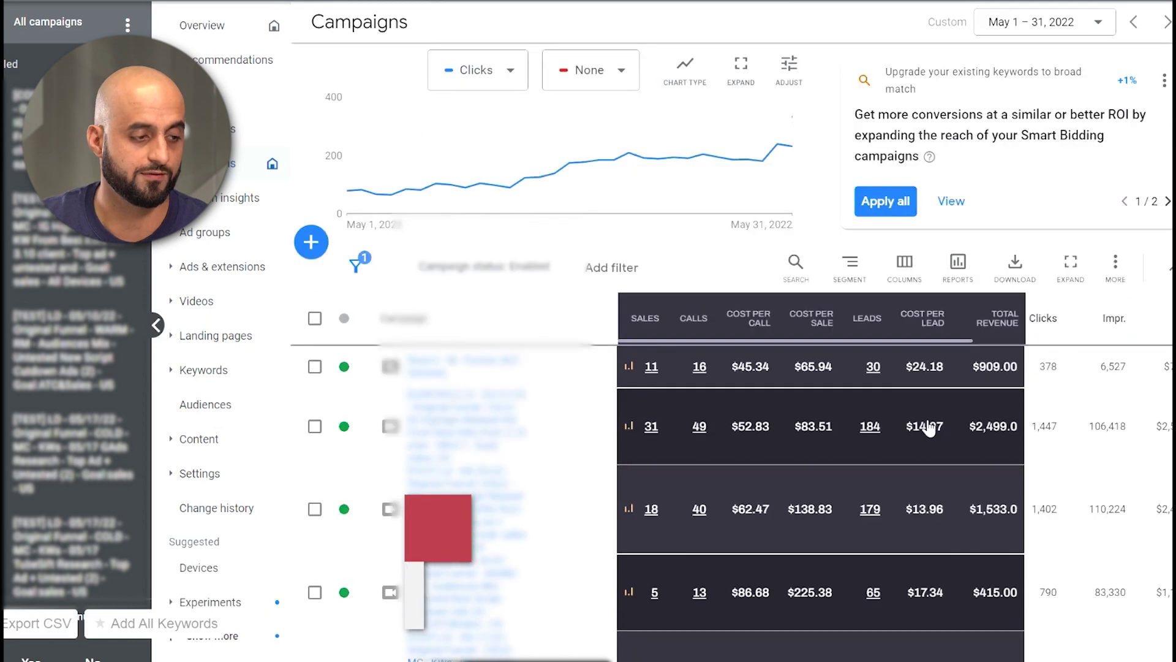
{"action": "scroll", "coordinate": [569, 318], "scroll_direction": "down", "scroll_amount": 2}
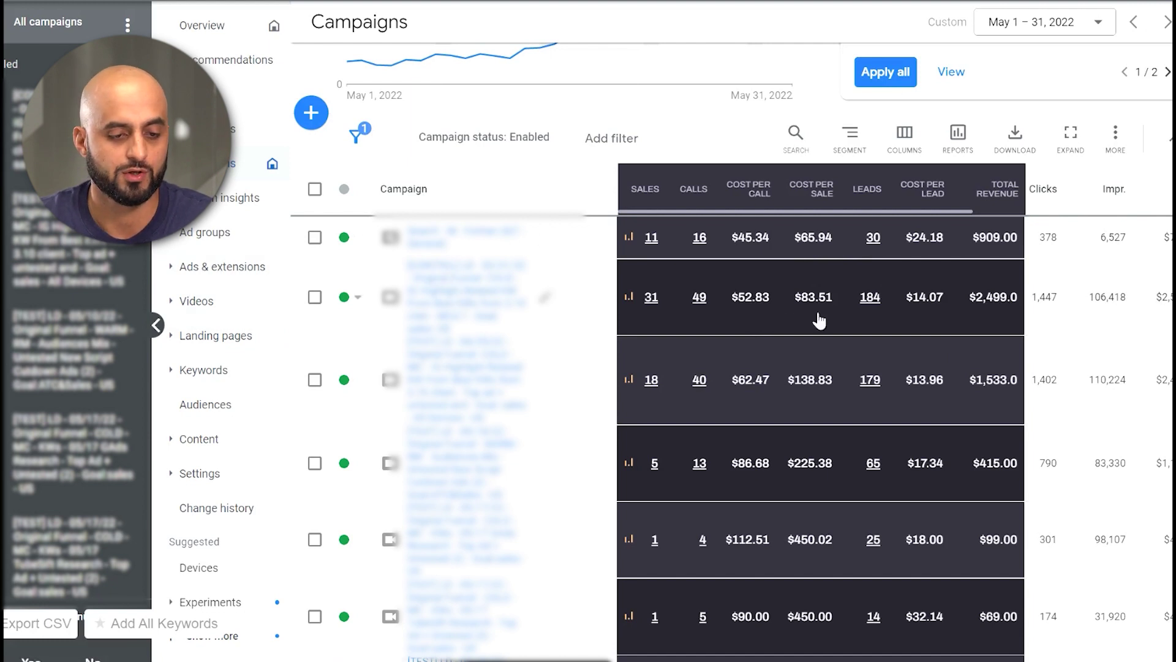
{"action": "left_click", "coordinate": [497, 228]}
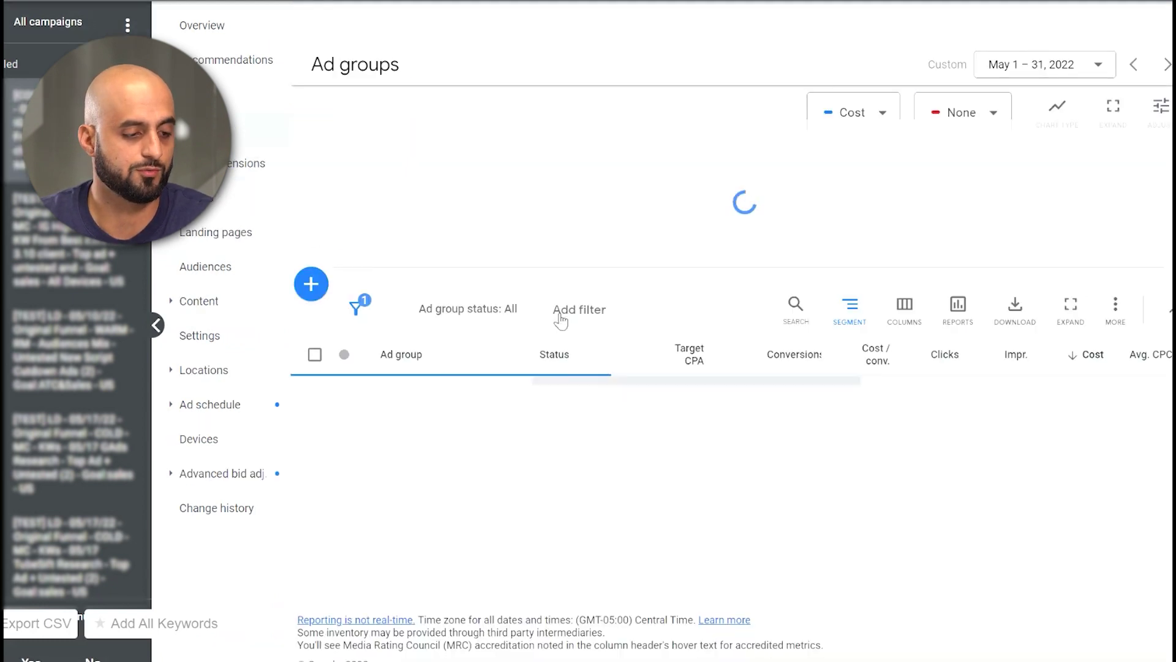
Step: Go to the campaign's Audiences page to view the age Demographics chart of conversion value
{"action": "left_click", "coordinate": [208, 269]}
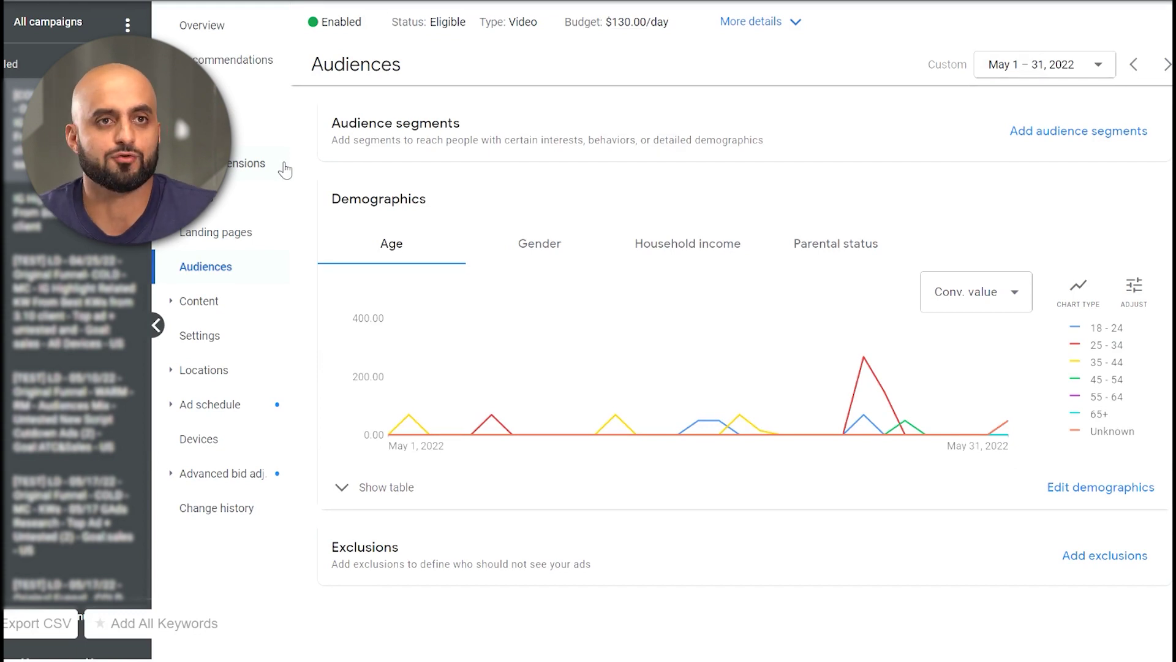
Step: Show the age demographics breakdown as a table
{"action": "left_click", "coordinate": [341, 489]}
{"action": "scroll", "coordinate": [564, 239], "scroll_direction": "down", "scroll_amount": 5}
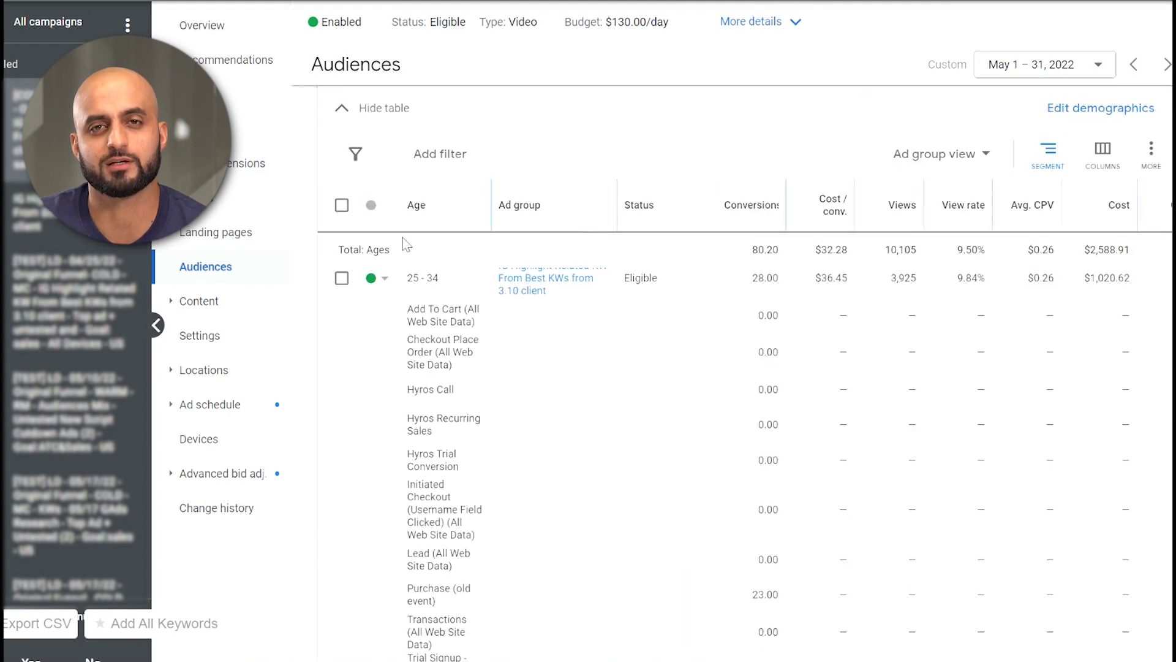
{"action": "scroll", "coordinate": [462, 236], "scroll_direction": "down", "scroll_amount": 5}
{"action": "scroll", "coordinate": [635, 328], "scroll_direction": "down", "scroll_amount": 2}
{"action": "scroll", "coordinate": [633, 288], "scroll_direction": "up", "scroll_amount": 8}
Step: Sort age groups by conversions (18–24 first, 33.00 of 80.20), review rows, then hide the table
{"action": "left_click", "coordinate": [755, 327]}
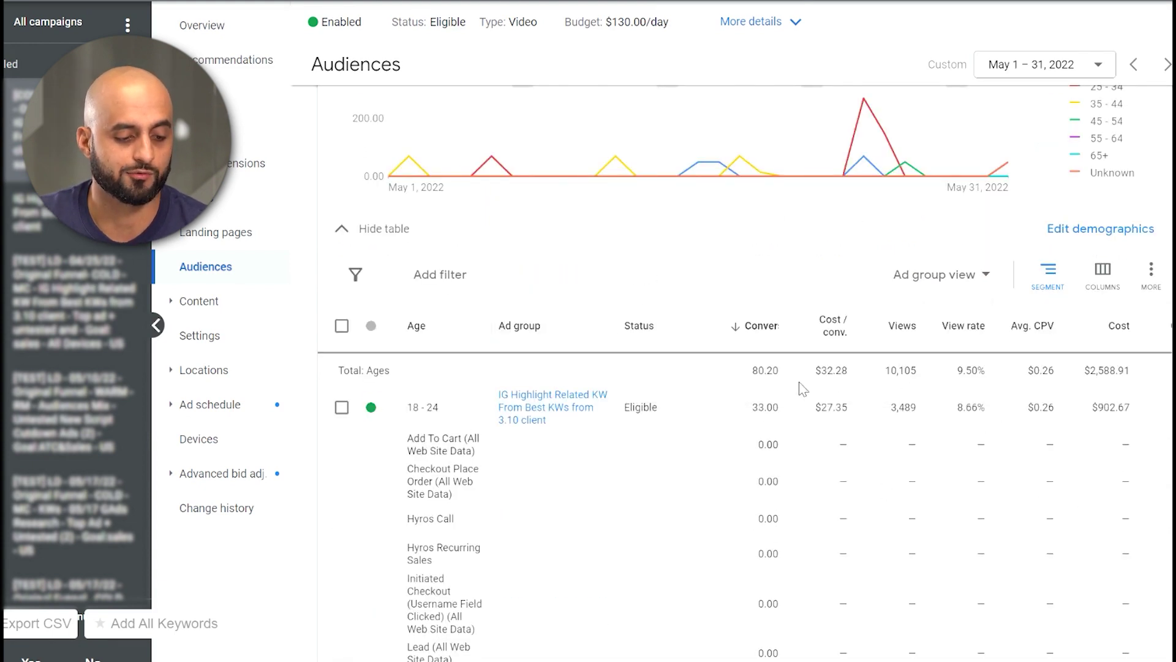
{"action": "scroll", "coordinate": [705, 463], "scroll_direction": "down", "scroll_amount": 2}
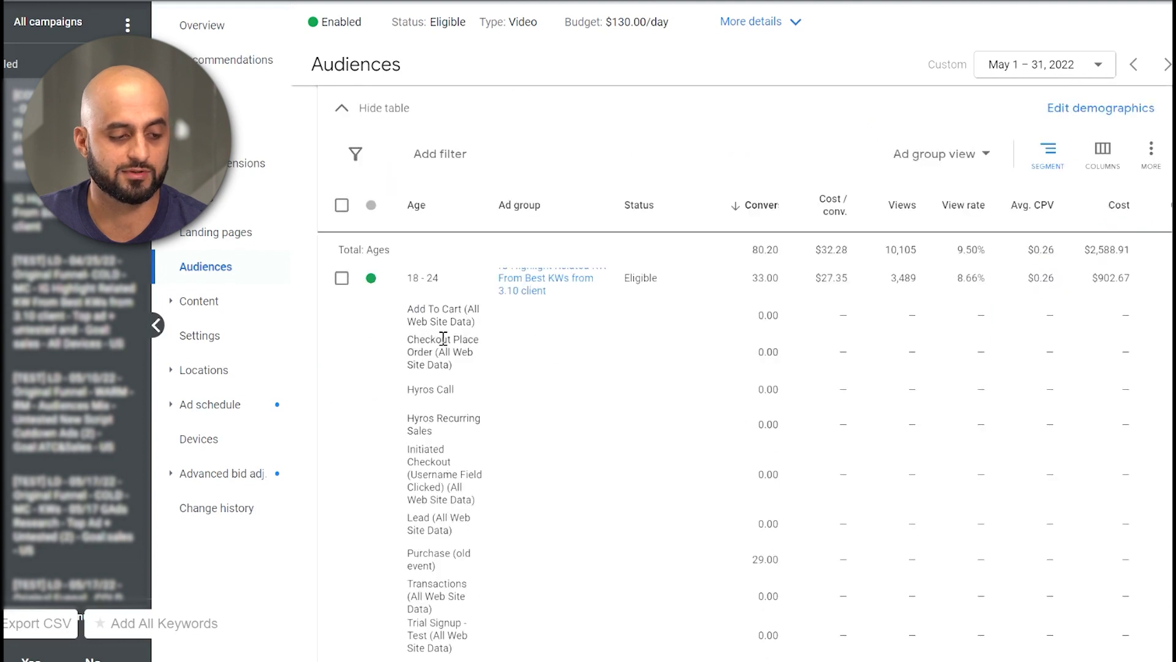
{"action": "scroll", "coordinate": [790, 283], "scroll_direction": "down", "scroll_amount": 4}
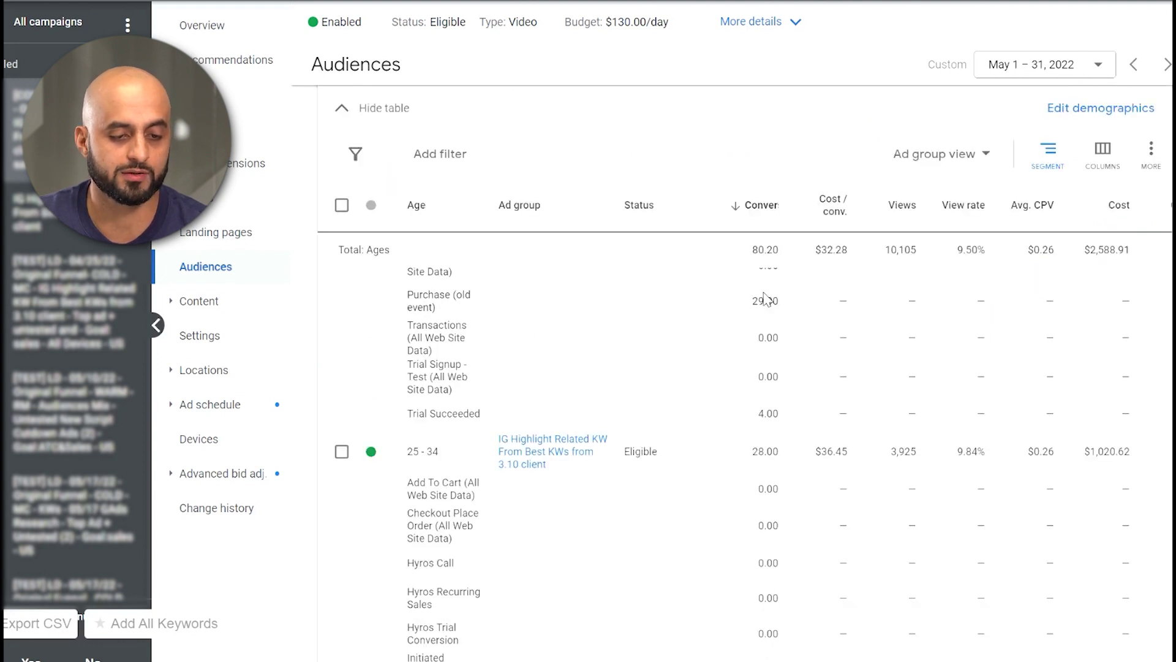
{"action": "scroll", "coordinate": [674, 343], "scroll_direction": "down", "scroll_amount": 8}
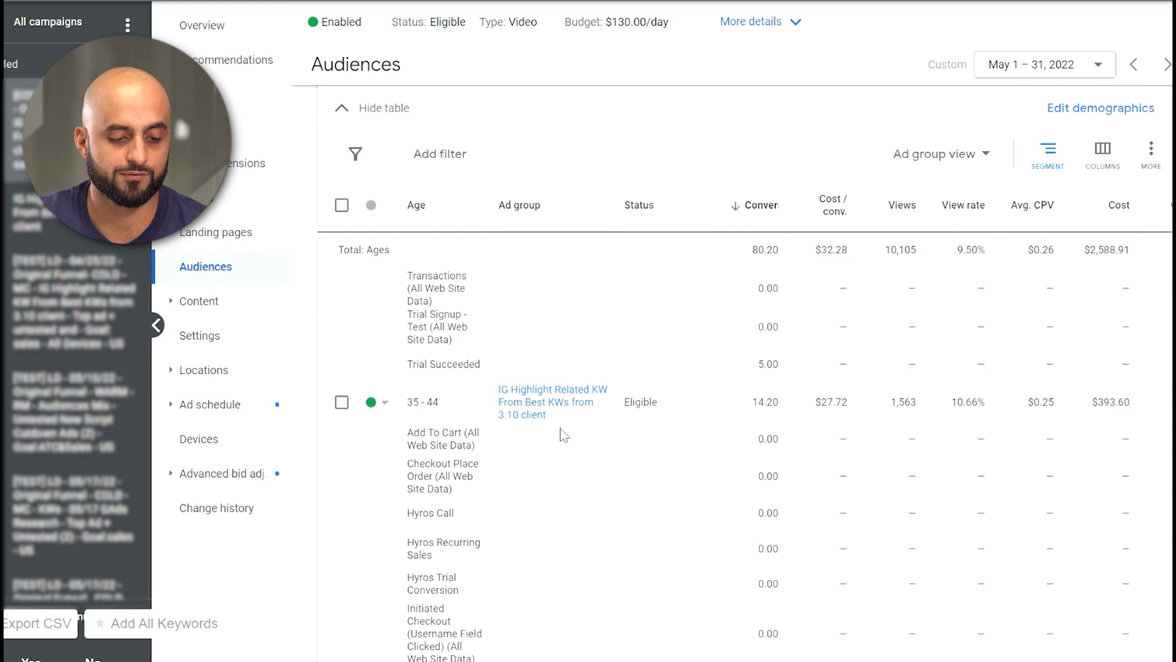
{"action": "scroll", "coordinate": [759, 450], "scroll_direction": "down", "scroll_amount": 2}
{"action": "scroll", "coordinate": [919, 380], "scroll_direction": "down", "scroll_amount": 15}
{"action": "scroll", "coordinate": [1029, 276], "scroll_direction": "up", "scroll_amount": 20}
{"action": "scroll", "coordinate": [1017, 476], "scroll_direction": "up", "scroll_amount": 6}
{"action": "scroll", "coordinate": [1040, 402], "scroll_direction": "down", "scroll_amount": 4}
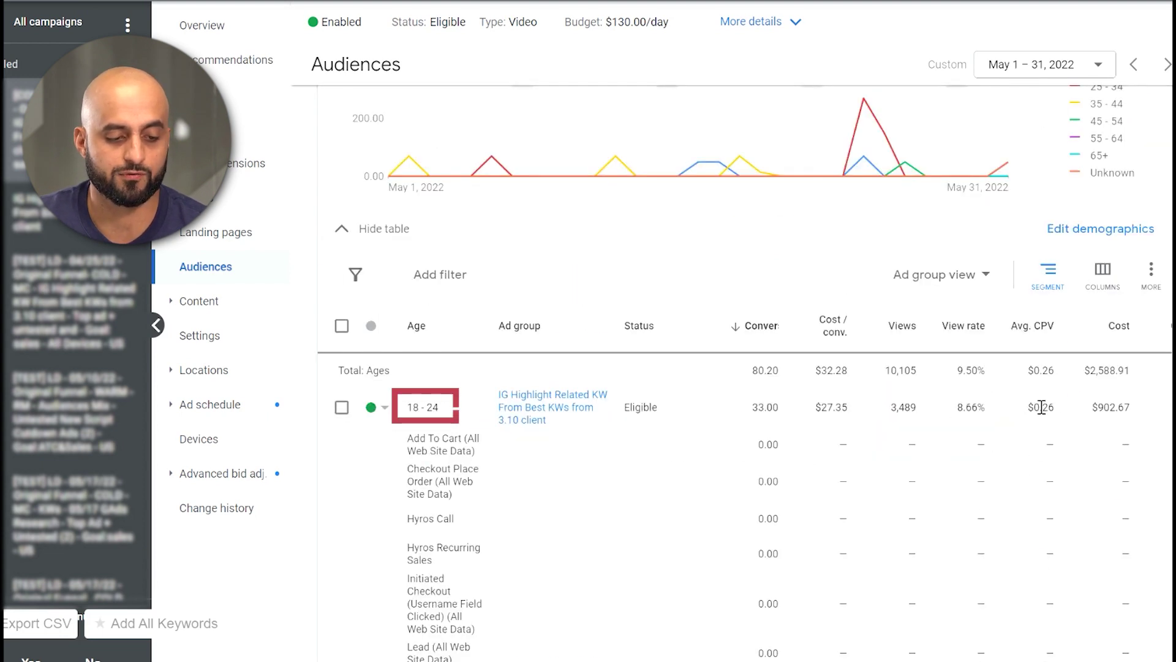
{"action": "scroll", "coordinate": [513, 313], "scroll_direction": "down", "scroll_amount": 6}
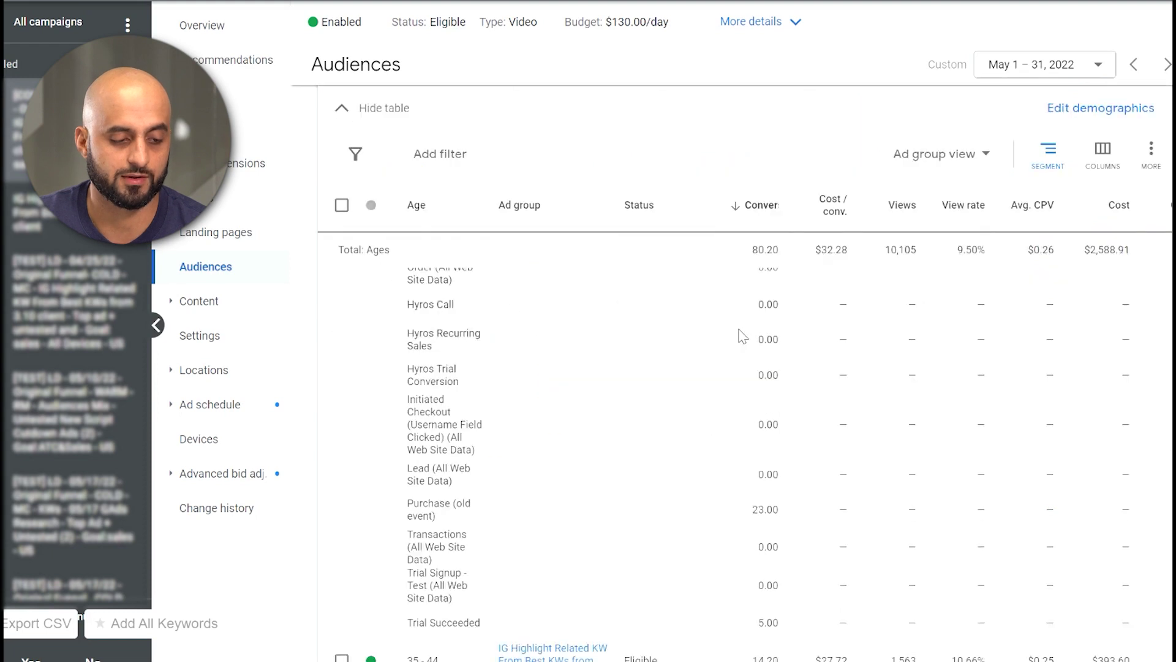
{"action": "scroll", "coordinate": [564, 375], "scroll_direction": "up", "scroll_amount": 3}
{"action": "scroll", "coordinate": [591, 449], "scroll_direction": "down", "scroll_amount": 3}
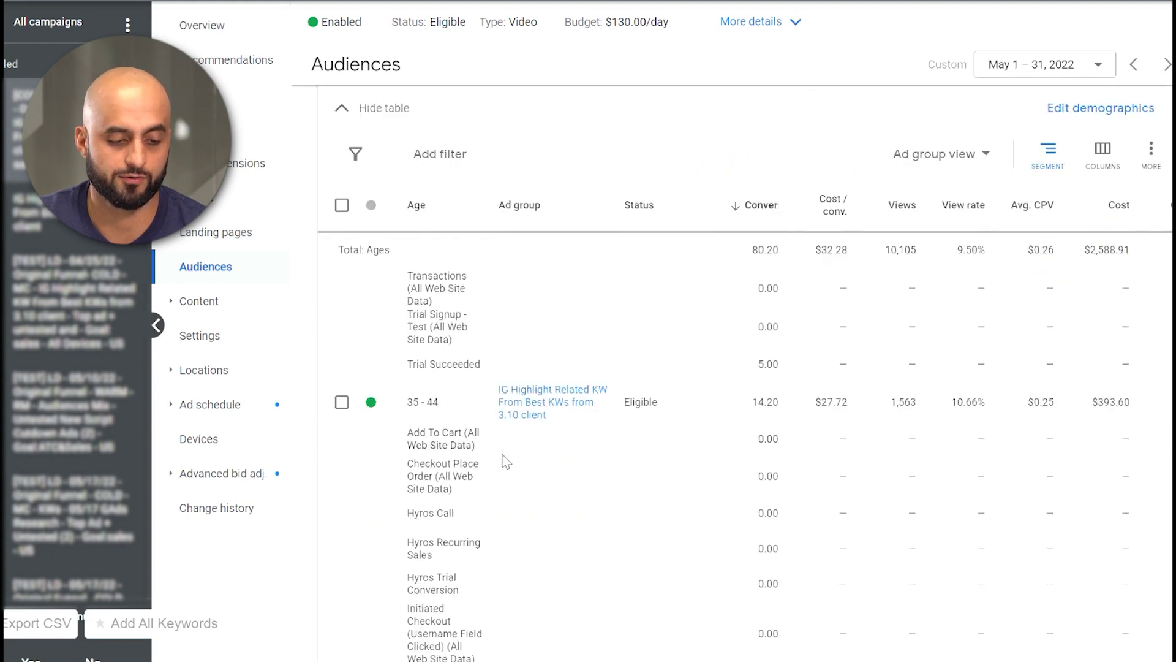
{"action": "scroll", "coordinate": [735, 449], "scroll_direction": "down", "scroll_amount": 3}
{"action": "scroll", "coordinate": [919, 423], "scroll_direction": "up", "scroll_amount": 6}
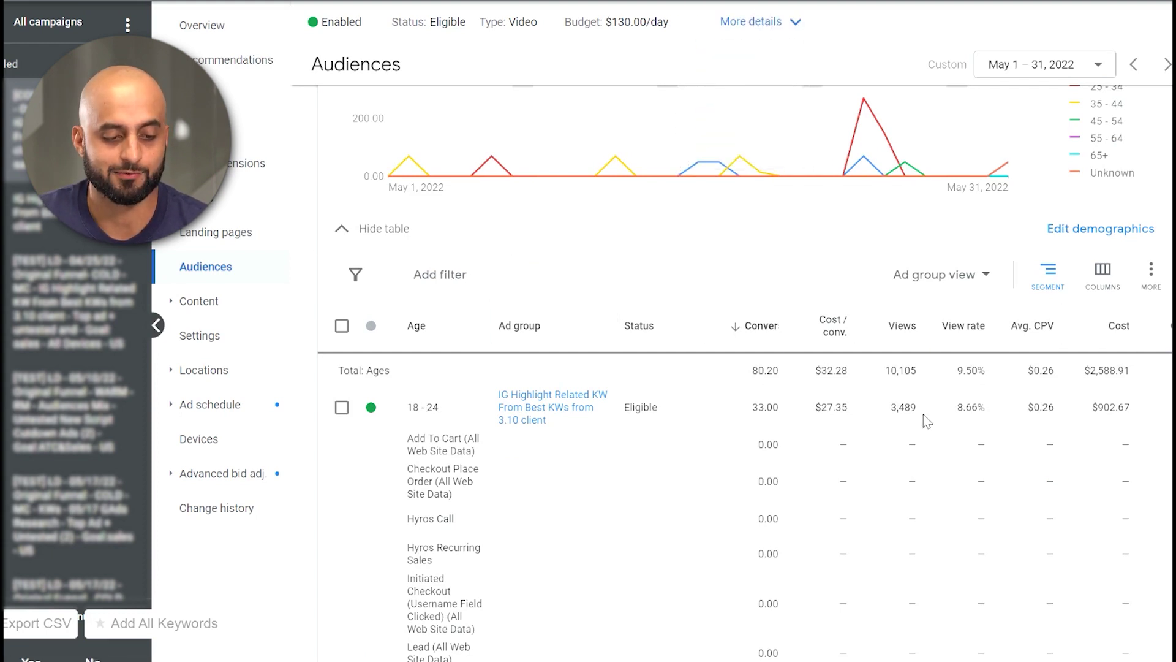
{"action": "scroll", "coordinate": [925, 417], "scroll_direction": "down", "scroll_amount": 2}
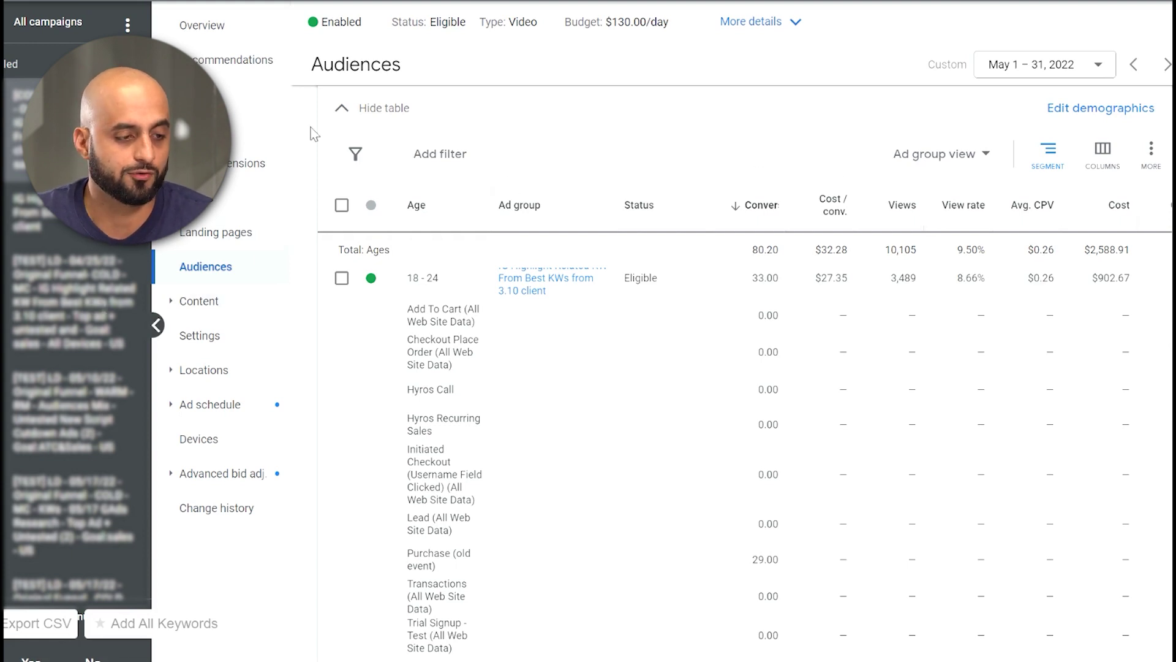
{"action": "left_click", "coordinate": [345, 112]}
{"action": "left_click", "coordinate": [712, 246]}
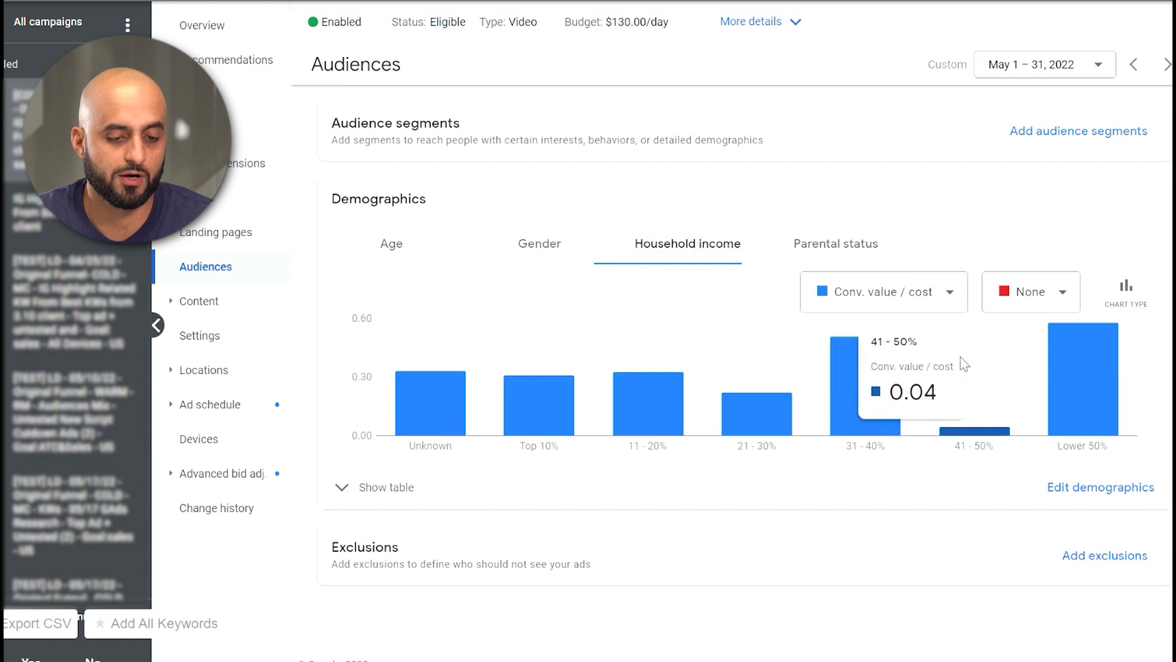
{"action": "left_click", "coordinate": [946, 292]}
{"action": "type", "text": "cost"}
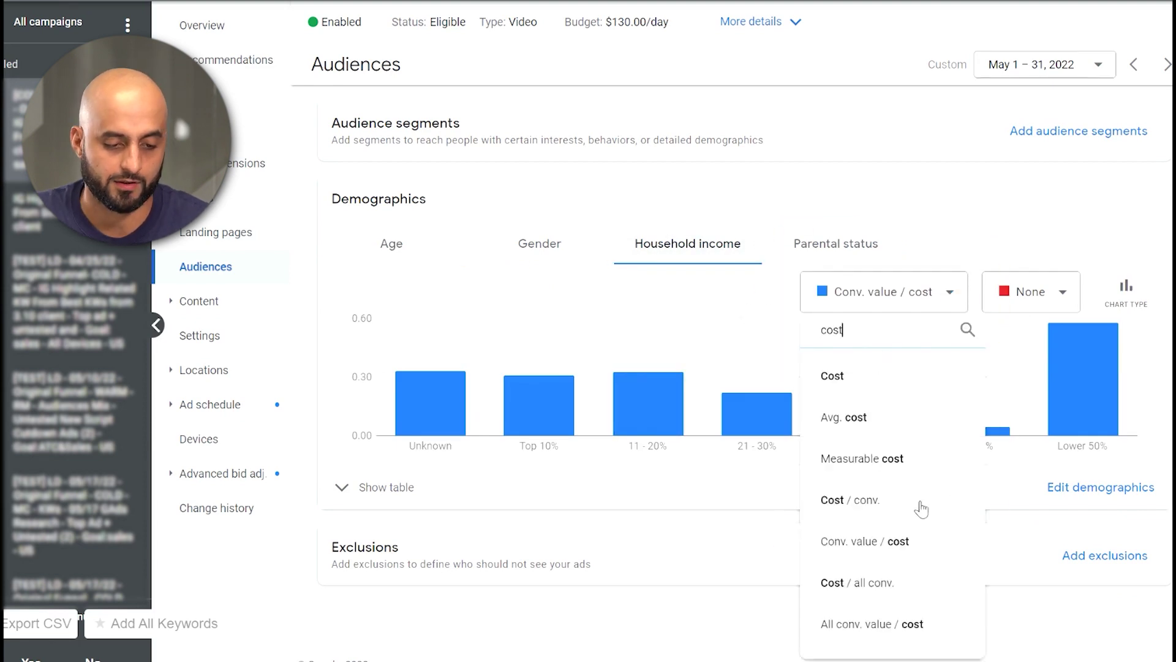
{"action": "left_click", "coordinate": [893, 513]}
{"action": "mouse_move", "coordinate": [513, 361]}
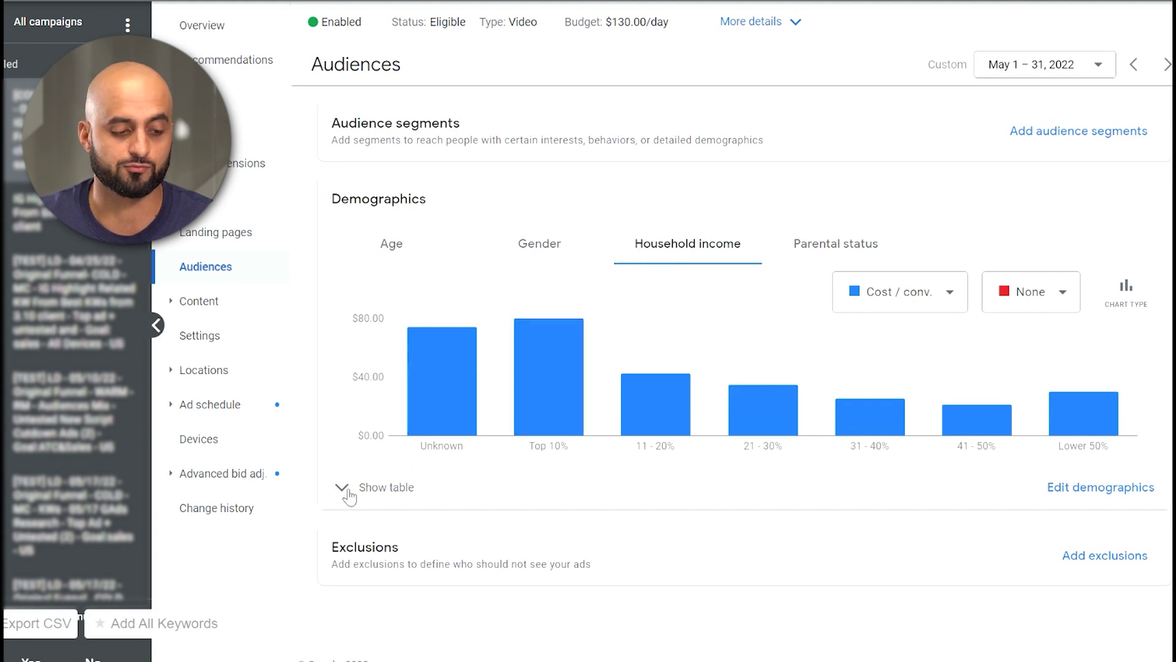
{"action": "mouse_move", "coordinate": [567, 375]}
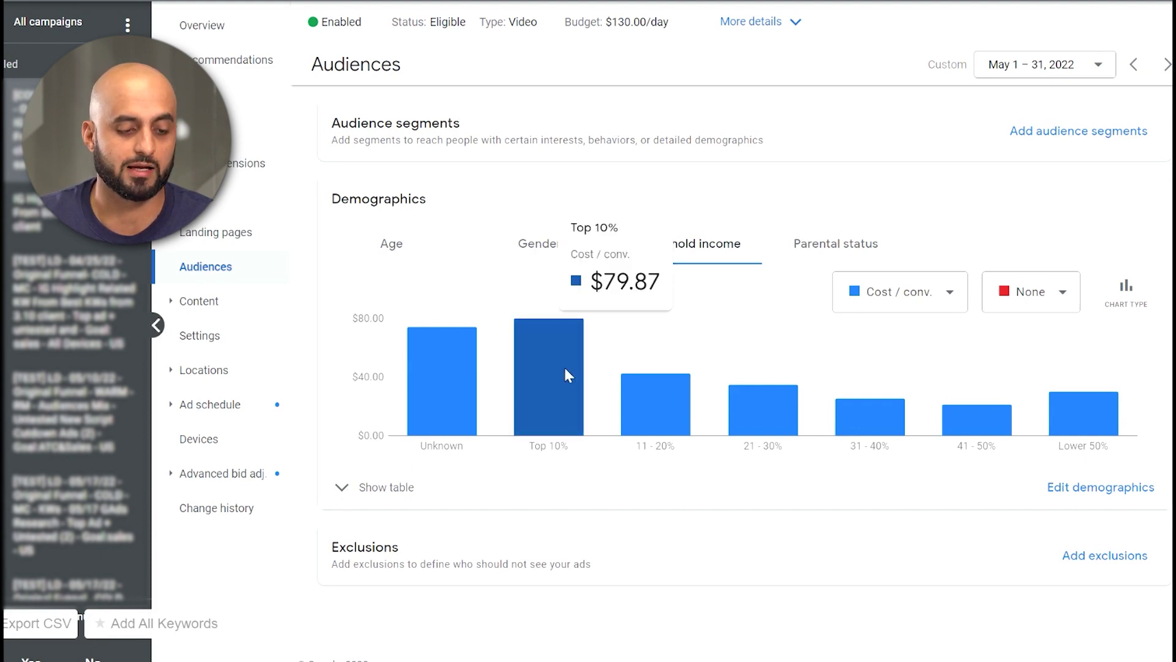
{"action": "mouse_move", "coordinate": [1041, 432]}
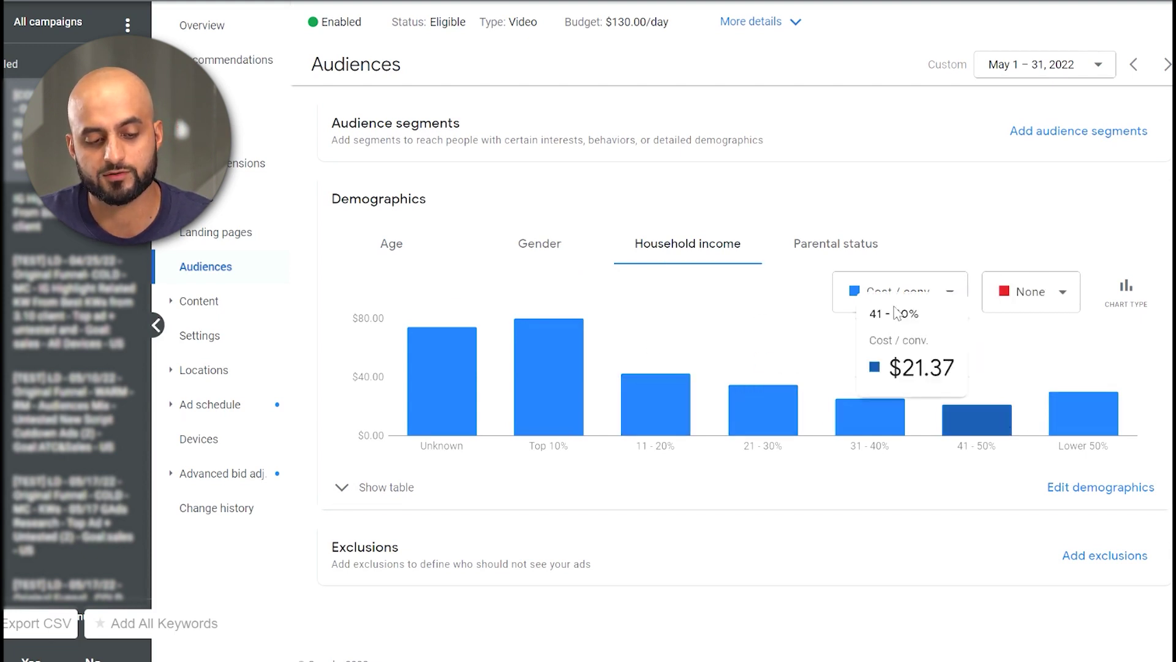
{"action": "mouse_move", "coordinate": [873, 418]}
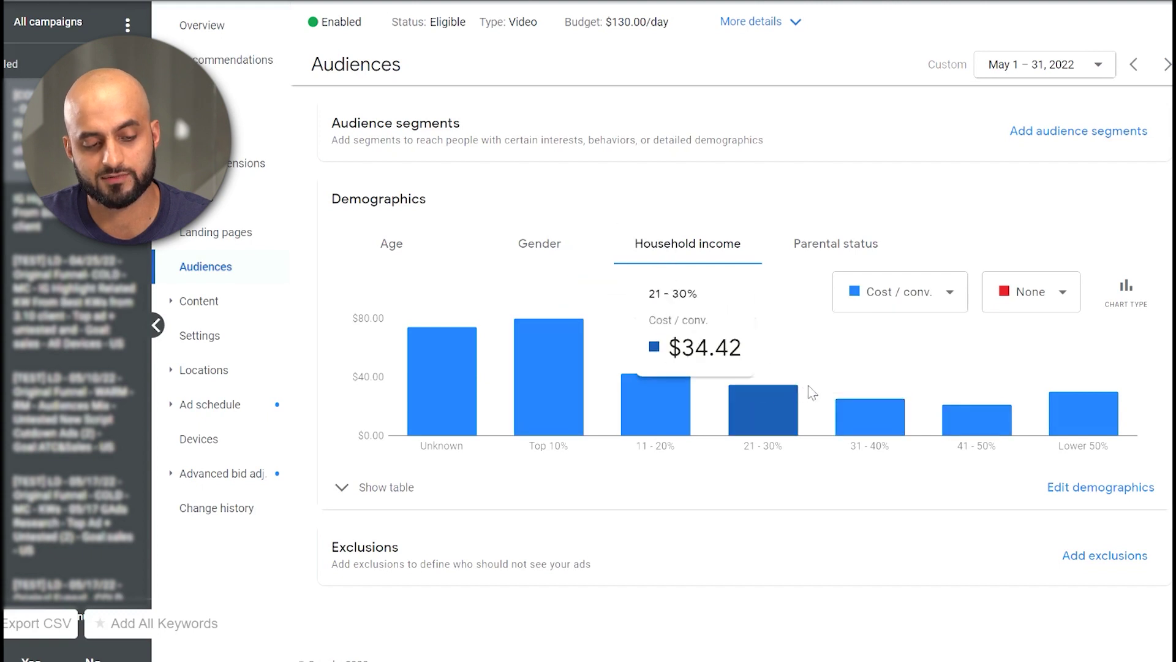
{"action": "mouse_move", "coordinate": [959, 416]}
{"action": "mouse_move", "coordinate": [756, 392]}
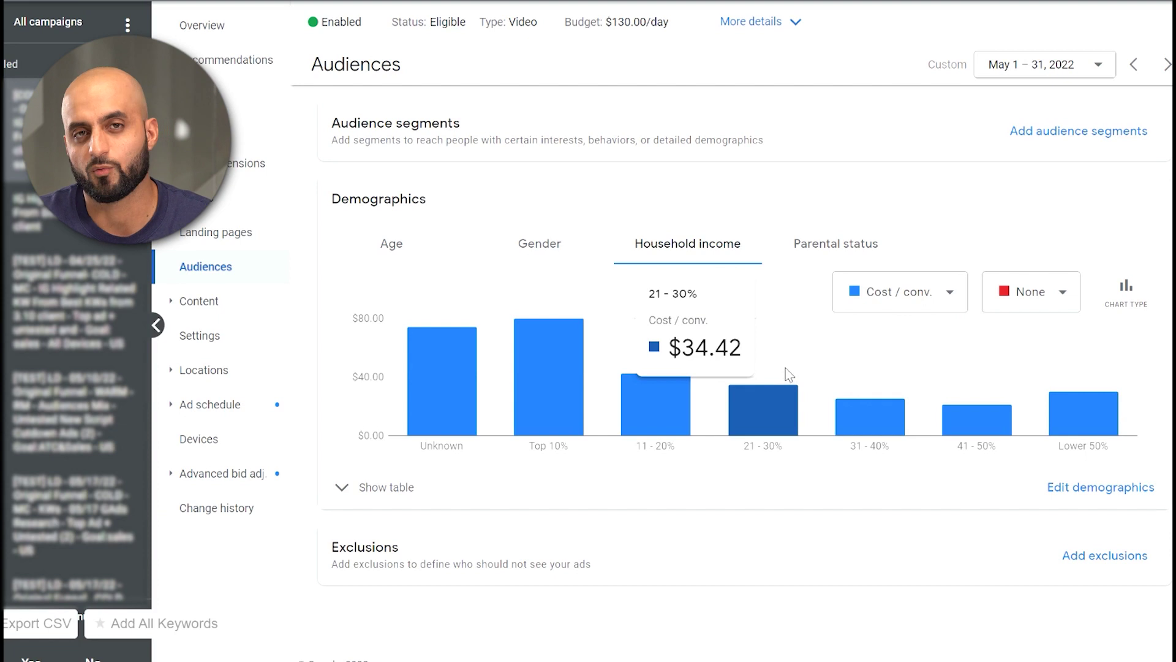
{"action": "mouse_move", "coordinate": [1041, 333]}
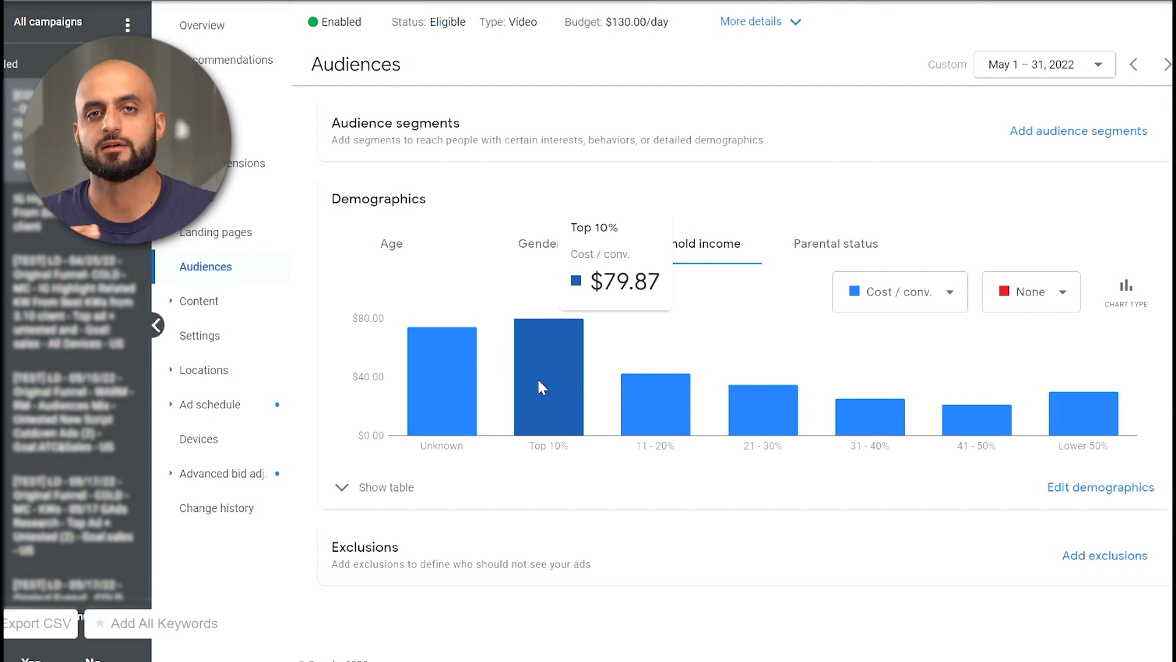
{"action": "mouse_move", "coordinate": [633, 428]}
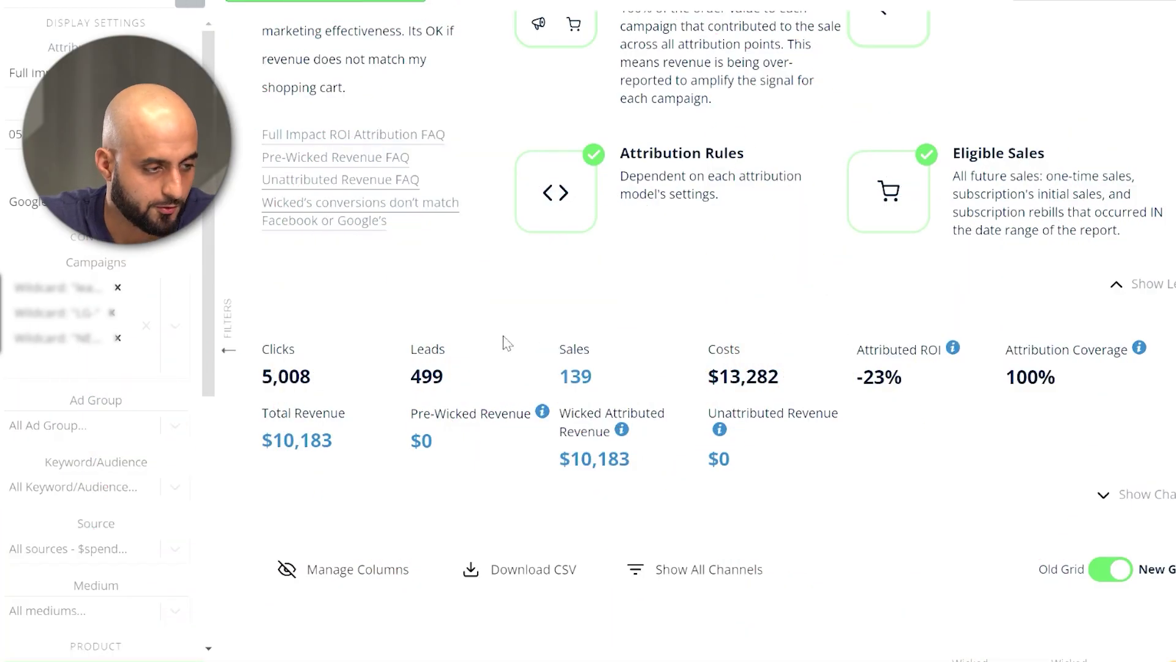
Step: Scroll up to the Full Impact ROI header showing 139 sales and −23% ROI
{"action": "scroll", "coordinate": [264, 126], "scroll_direction": "up", "scroll_amount": 1}
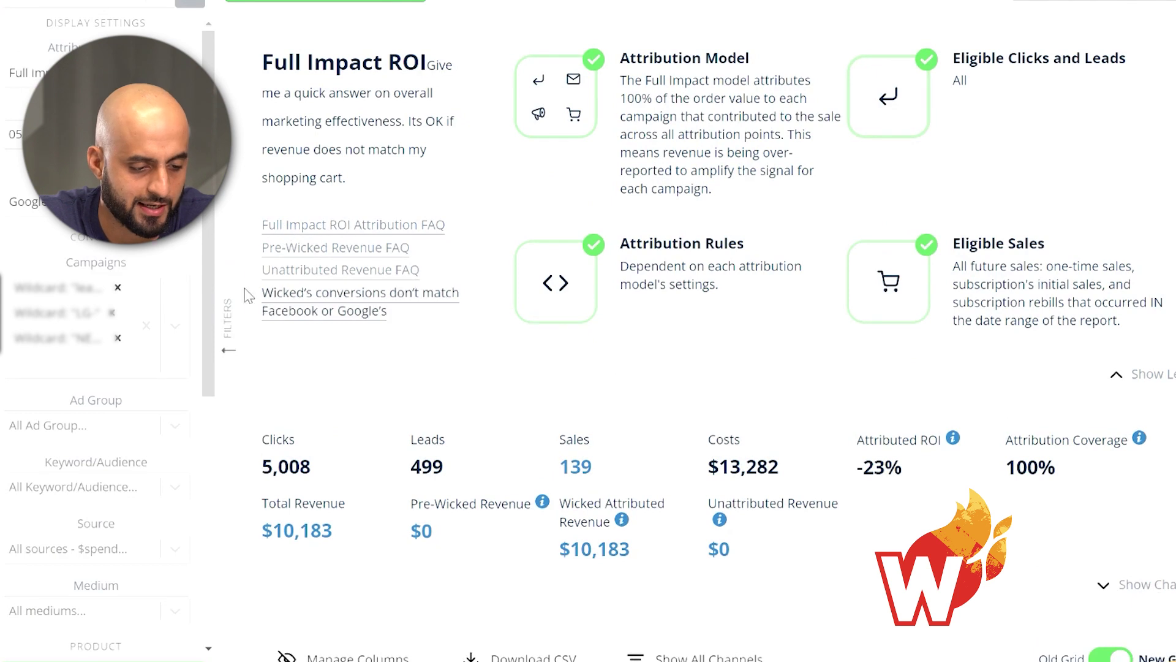
Step: Scroll to the Wicked Reports campaign table and sort it by Costs
{"action": "scroll", "coordinate": [530, 273], "scroll_direction": "down", "scroll_amount": 1}
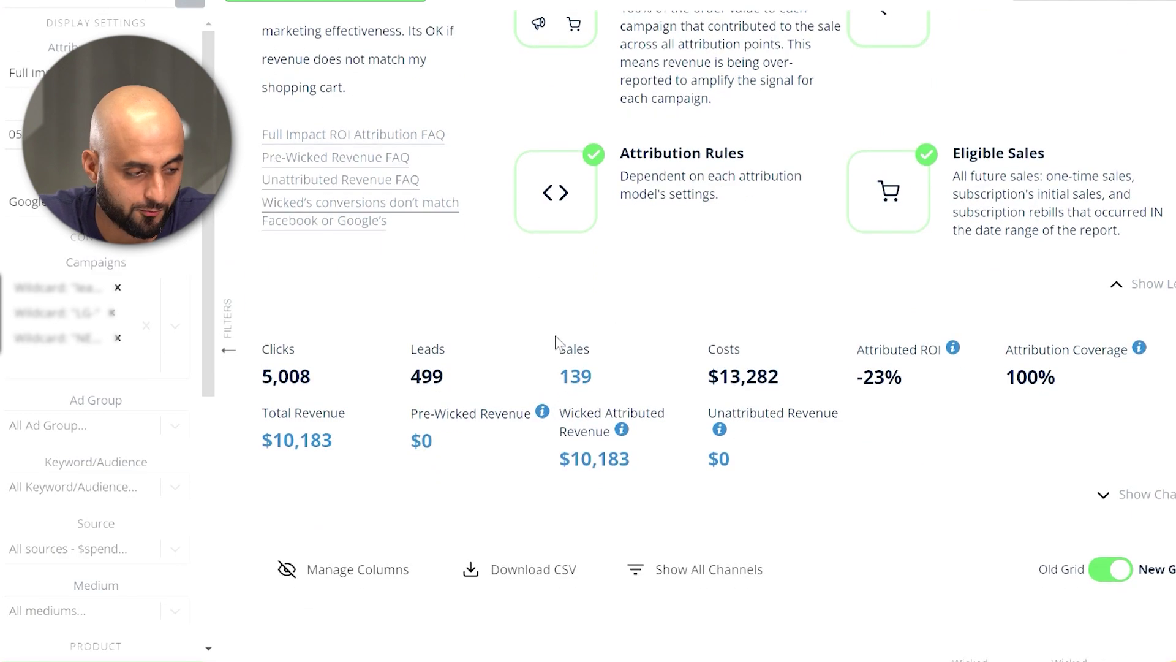
{"action": "scroll", "coordinate": [625, 296], "scroll_direction": "down", "scroll_amount": 5}
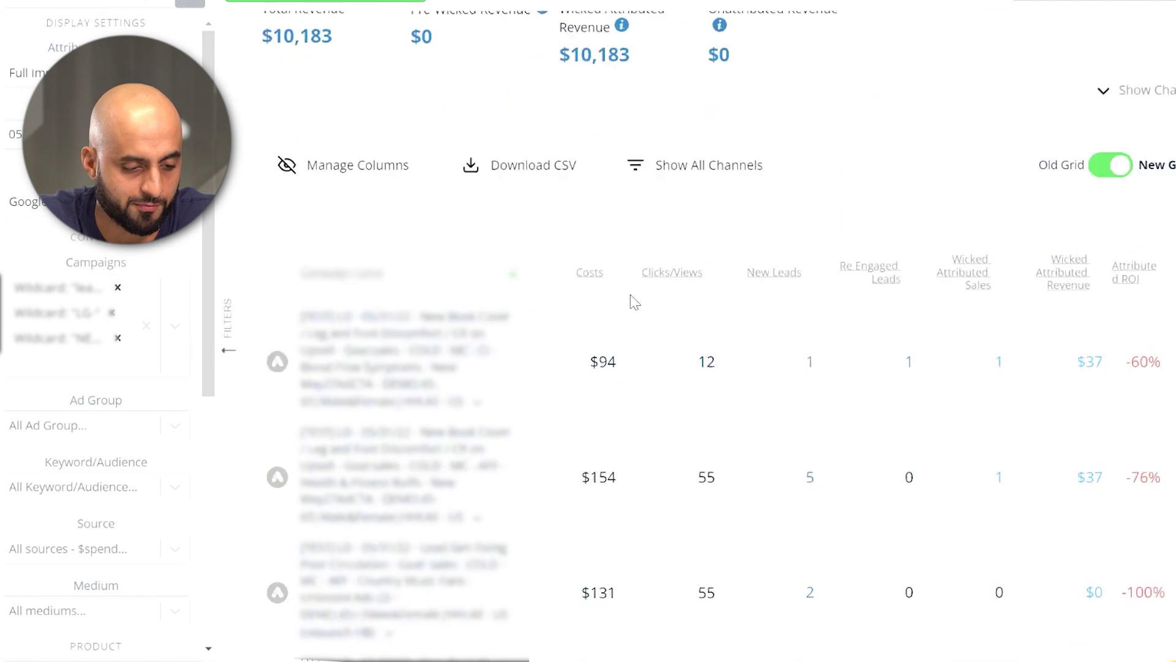
{"action": "scroll", "coordinate": [746, 287], "scroll_direction": "up", "scroll_amount": 1}
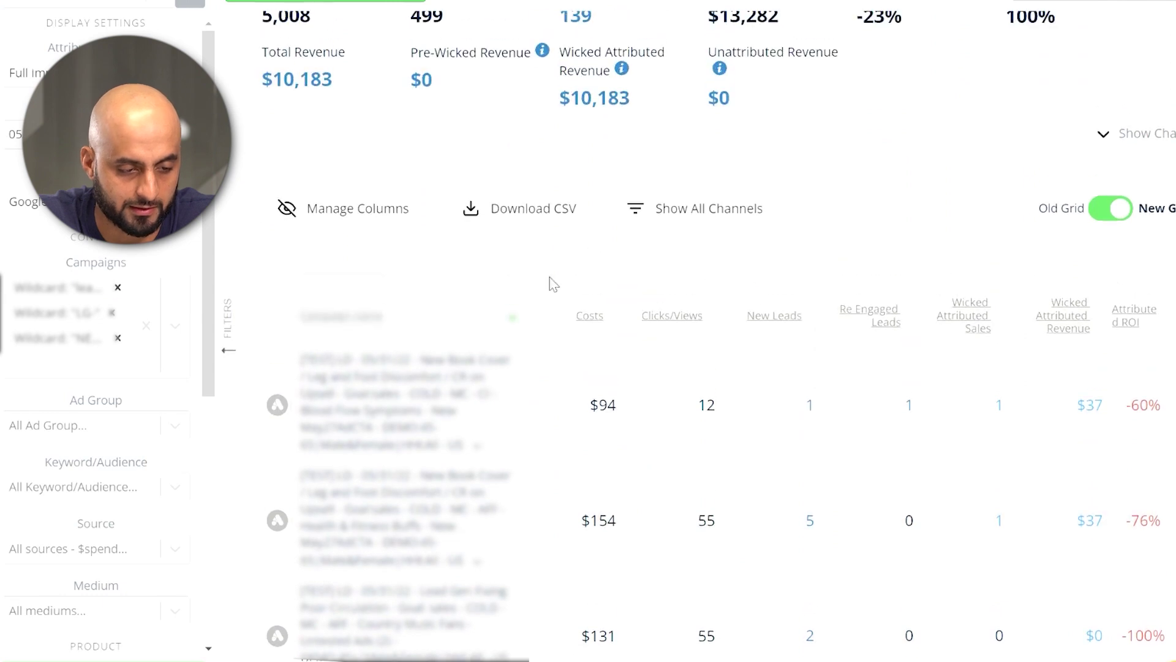
{"action": "left_click", "coordinate": [576, 305]}
Step: Re-sort by New Leads and review the top campaign: 63 leads, $1,493 cost, −45% ROI
{"action": "left_click", "coordinate": [773, 306]}
{"action": "scroll", "coordinate": [784, 147], "scroll_direction": "up", "scroll_amount": 4}
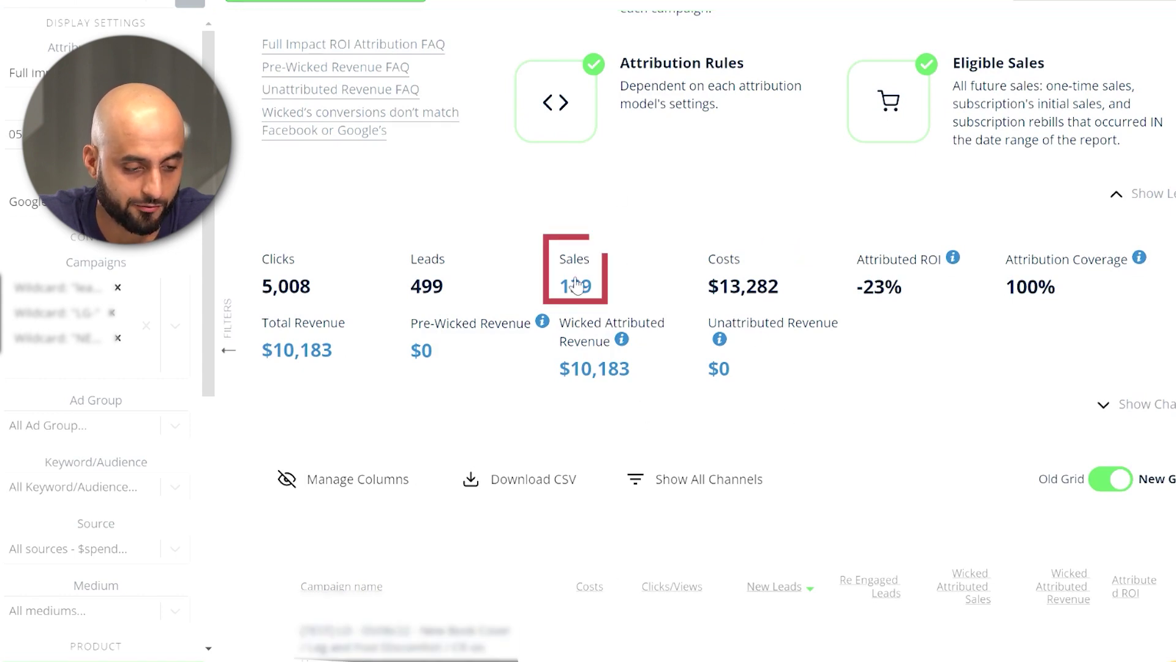
{"action": "scroll", "coordinate": [674, 343], "scroll_direction": "down", "scroll_amount": 3}
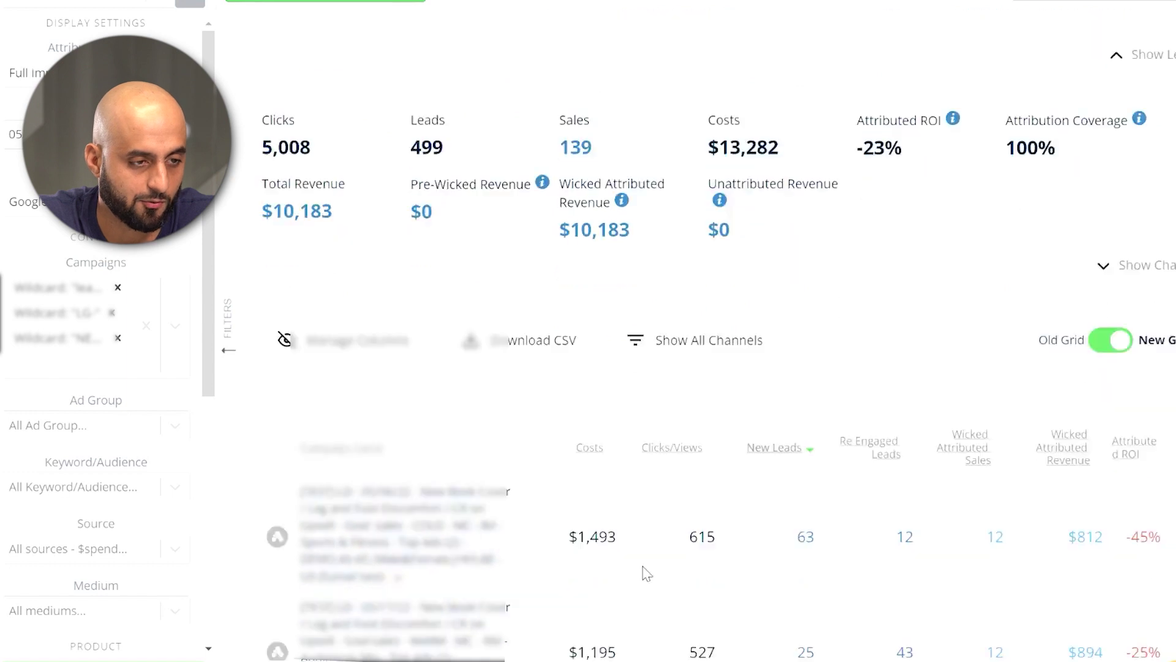
{"action": "scroll", "coordinate": [647, 573], "scroll_direction": "down", "scroll_amount": 3}
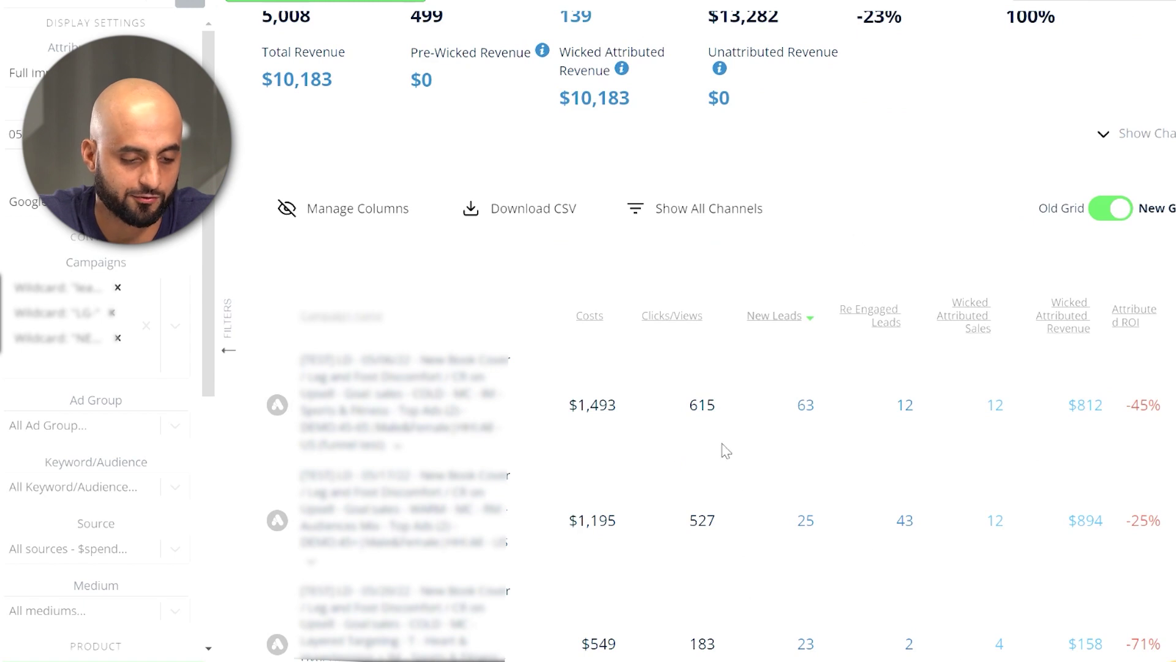
{"action": "scroll", "coordinate": [725, 450], "scroll_direction": "down", "scroll_amount": 4}
{"action": "scroll", "coordinate": [714, 375], "scroll_direction": "up", "scroll_amount": 10}
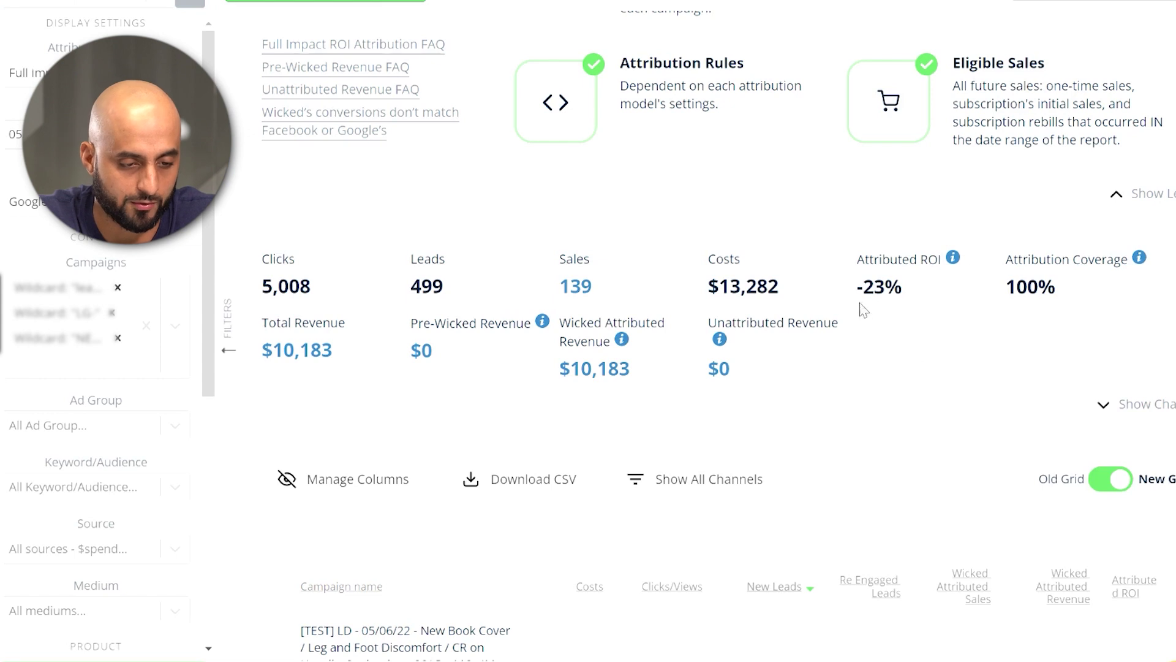
{"action": "mouse_move", "coordinate": [880, 287]}
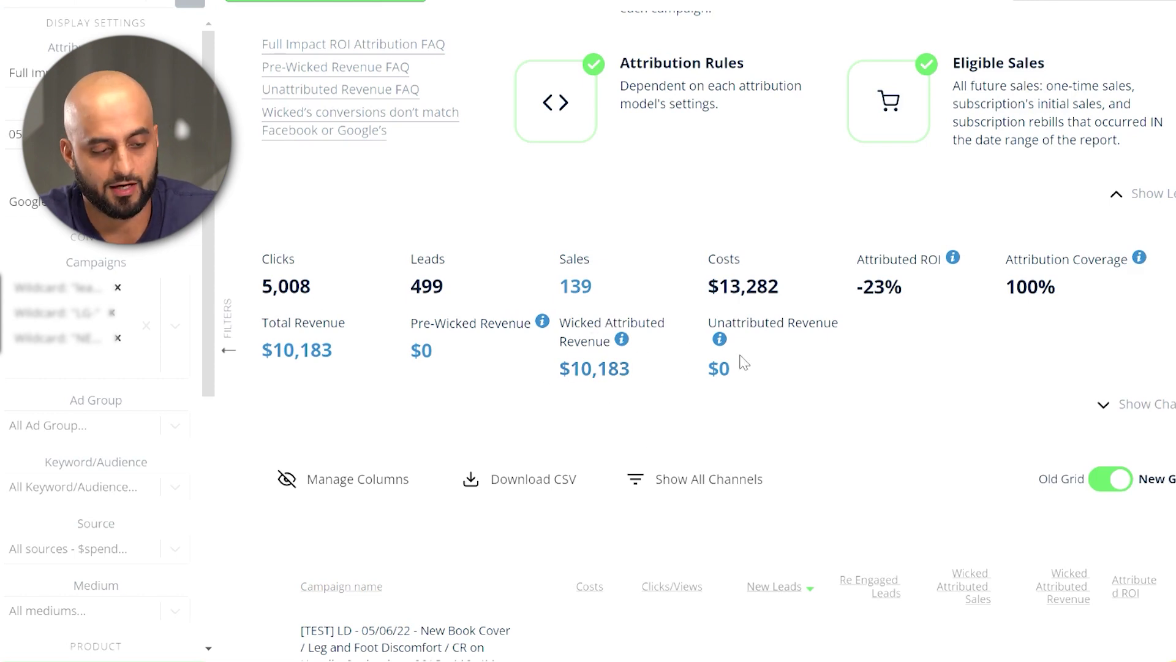
{"action": "scroll", "coordinate": [551, 299], "scroll_direction": "down", "scroll_amount": 3}
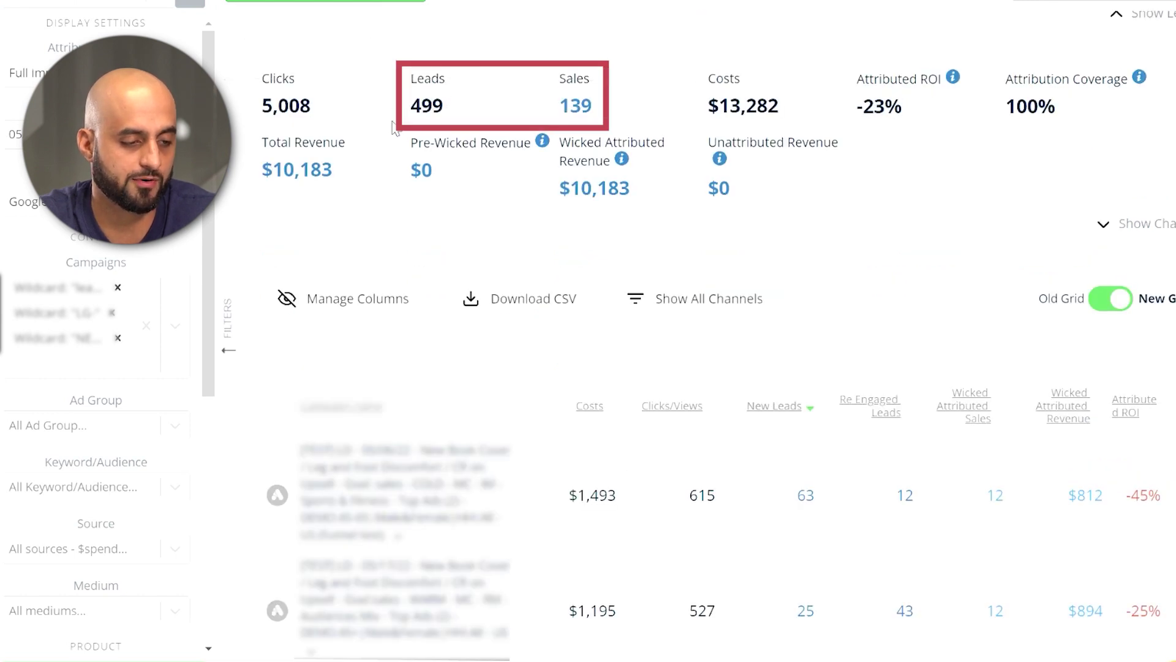
Step: Calculate 139 ÷ 499 × 100 in Calculator (about 28% lead-to-sale), then close it
{"action": "key", "text": "alt+Tab"}
{"action": "key", "text": "Escape"}
{"action": "type", "text": "139/499"}
{"action": "key", "text": "Return"}
{"action": "left_click", "coordinate": [215, 306]}
{"action": "left_click", "coordinate": [9, 395]}
{"action": "left_click", "coordinate": [73, 435]}
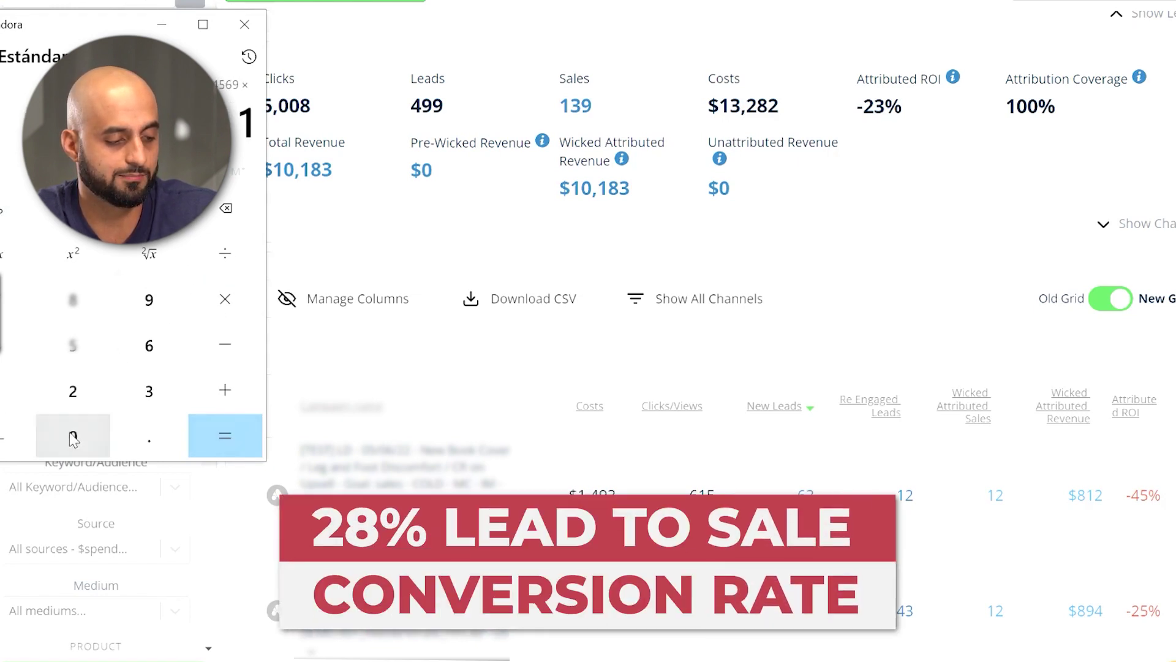
{"action": "left_click", "coordinate": [203, 435]}
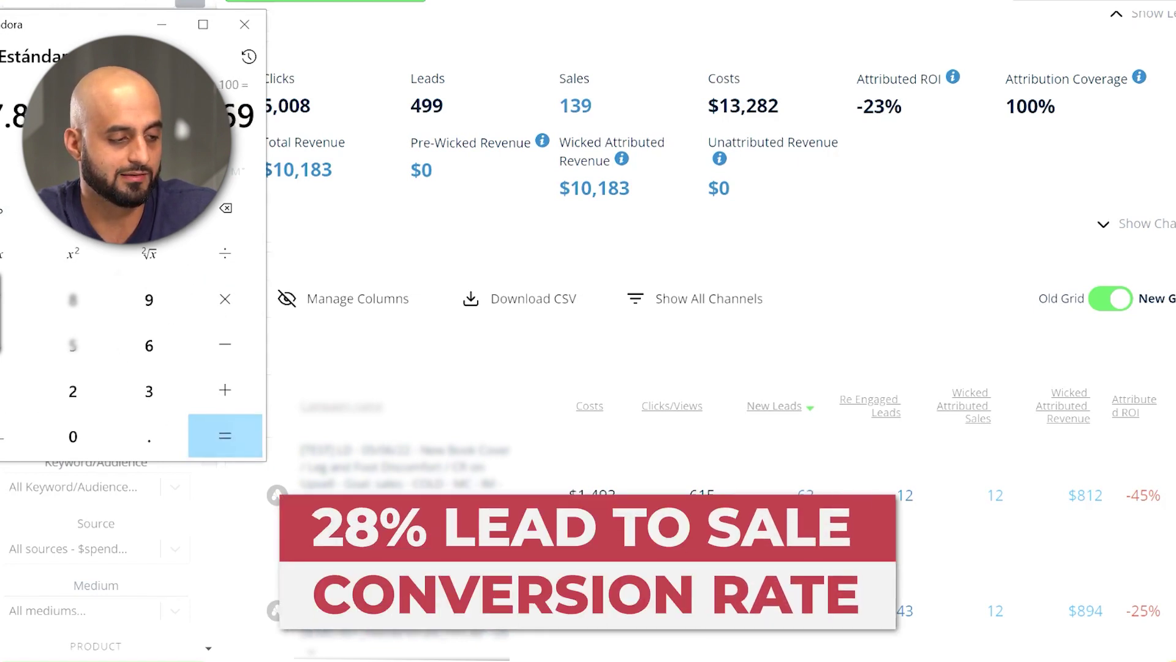
{"action": "left_click", "coordinate": [637, 46]}
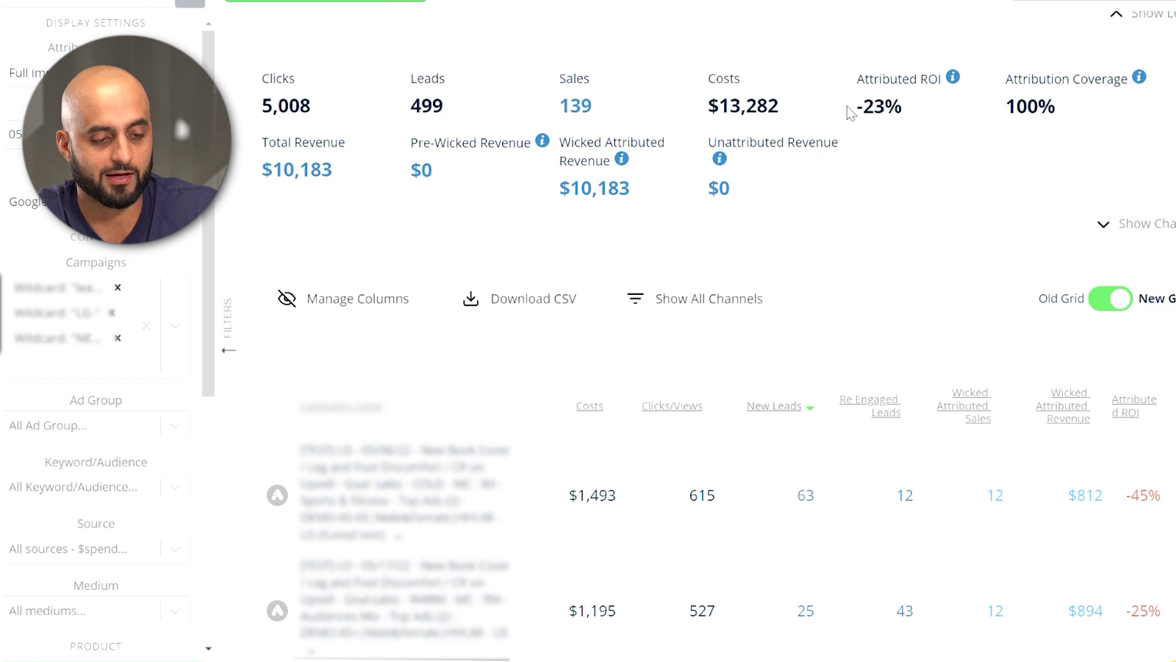
{"action": "mouse_move", "coordinate": [877, 113]}
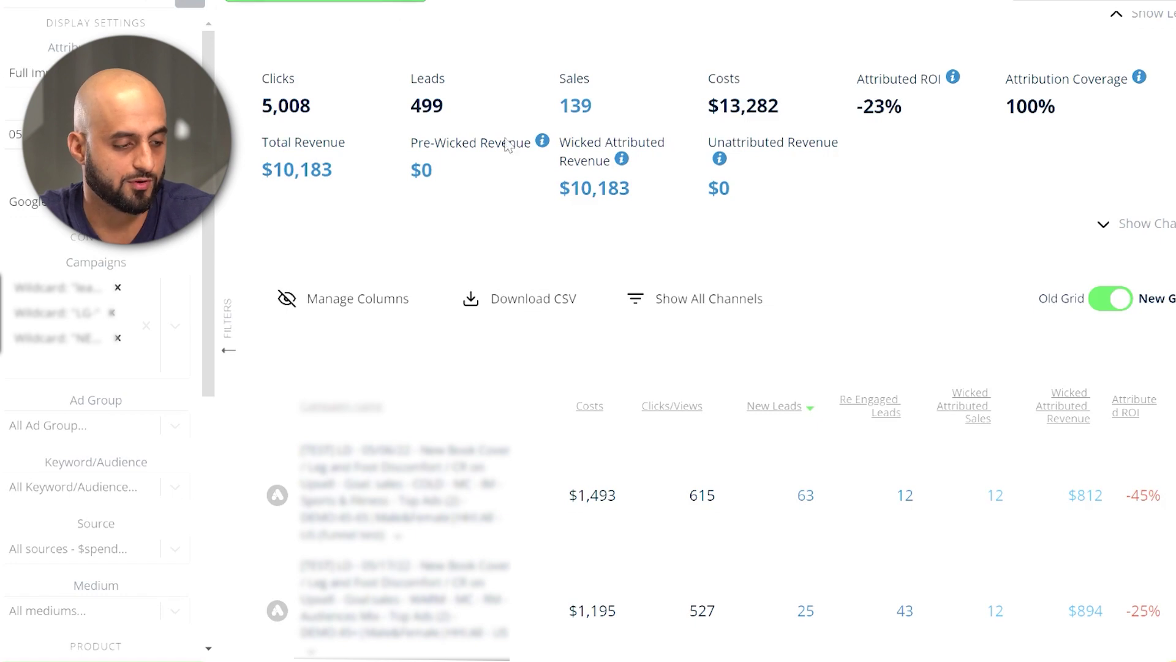
{"action": "scroll", "coordinate": [344, 257], "scroll_direction": "up", "scroll_amount": 2}
{"action": "scroll", "coordinate": [296, 320], "scroll_direction": "down", "scroll_amount": 4}
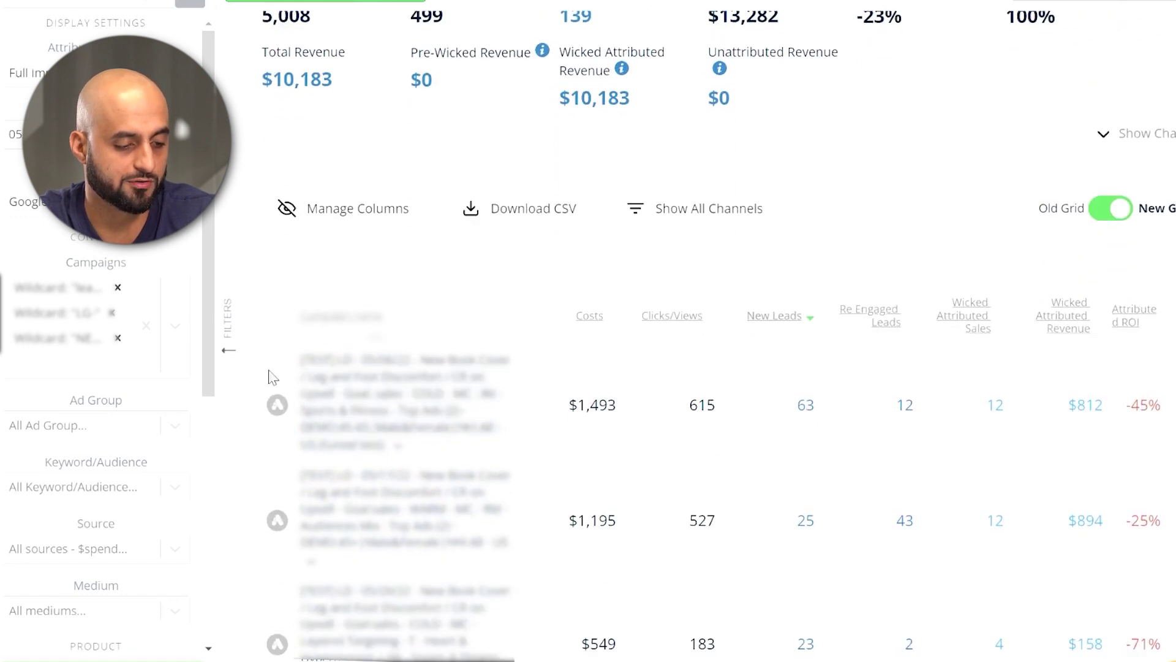
{"action": "triple_click", "coordinate": [300, 359]}
{"action": "scroll", "coordinate": [300, 359], "scroll_direction": "up", "scroll_amount": 2}
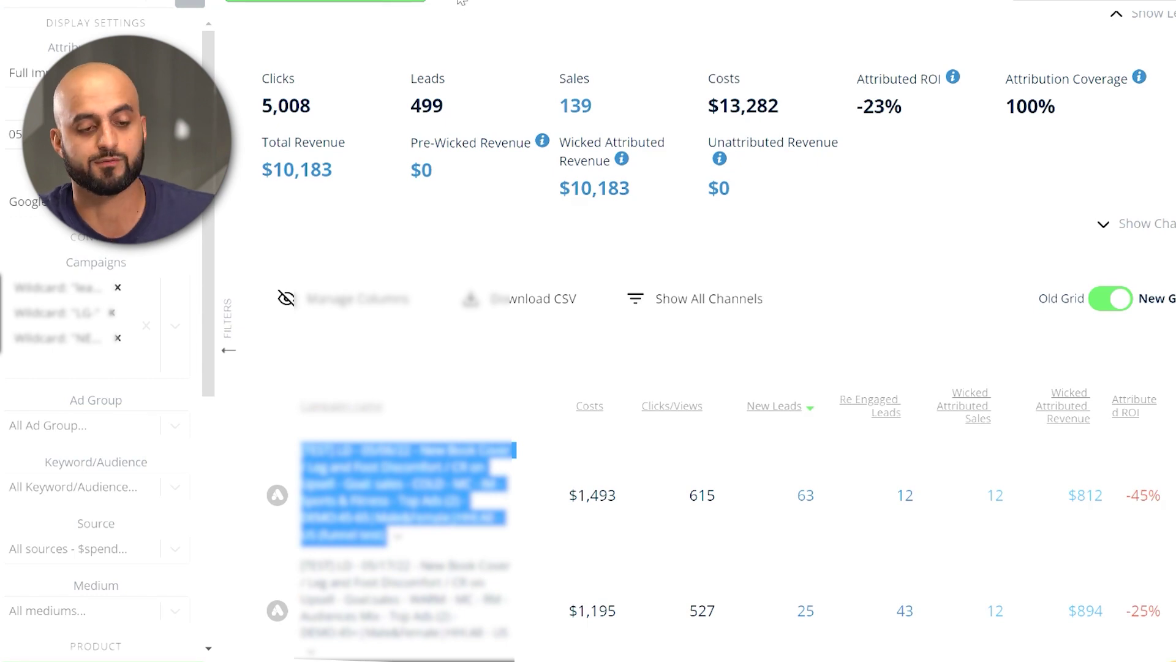
{"action": "scroll", "coordinate": [98, 367], "scroll_direction": "down", "scroll_amount": 5}
{"action": "scroll", "coordinate": [99, 367], "scroll_direction": "up", "scroll_amount": 5}
{"action": "scroll", "coordinate": [240, 153], "scroll_direction": "up", "scroll_amount": 5}
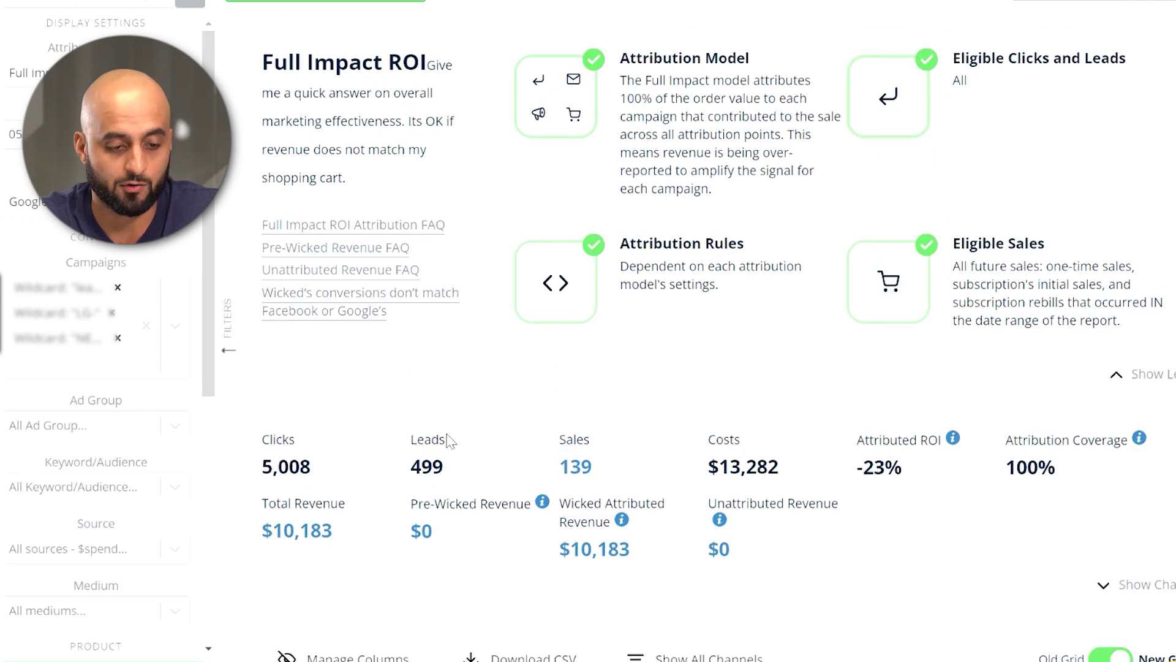
{"action": "left_click_drag", "start_coordinate": [582, 477], "coordinate": [547, 474]}
{"action": "left_click", "coordinate": [504, 431]}
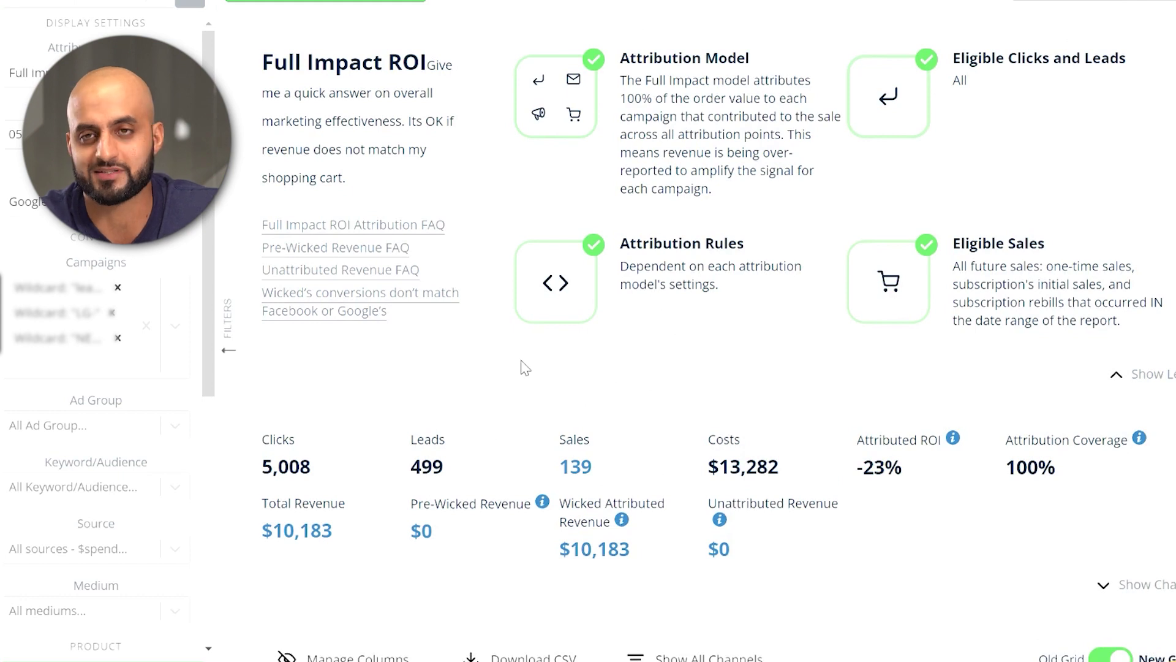